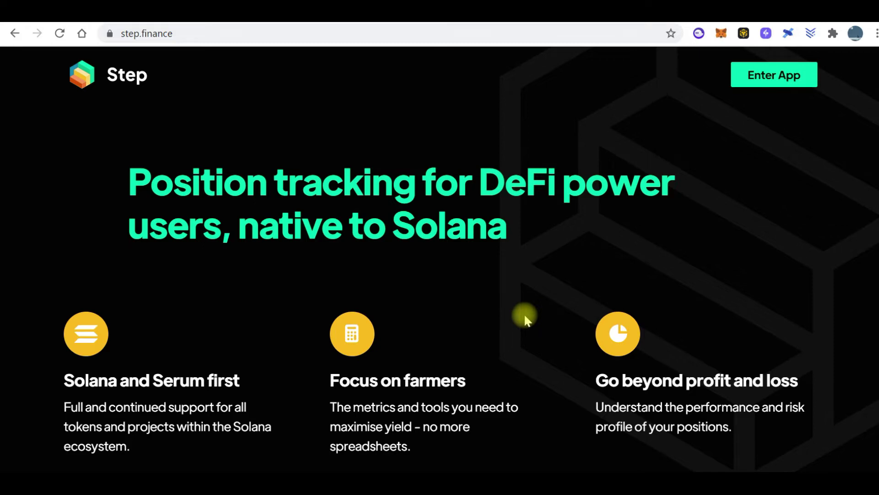
scroll(524, 318, "down", 1)
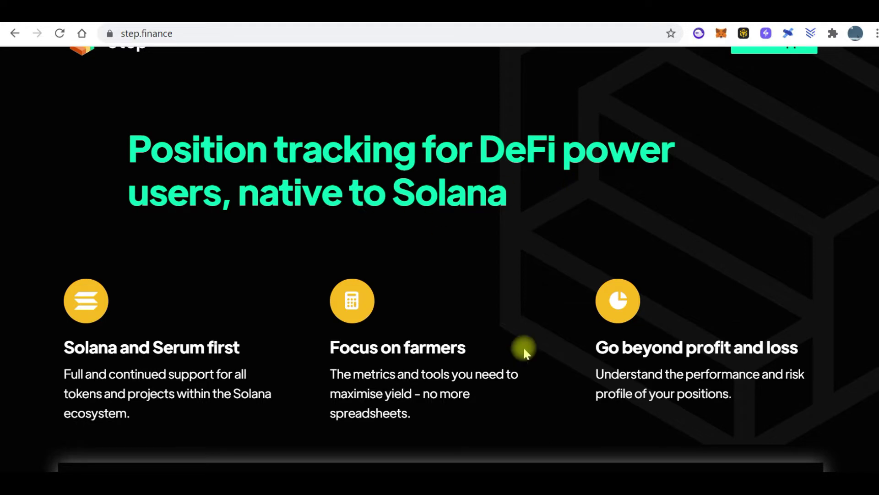
scroll(530, 344, "down", 2)
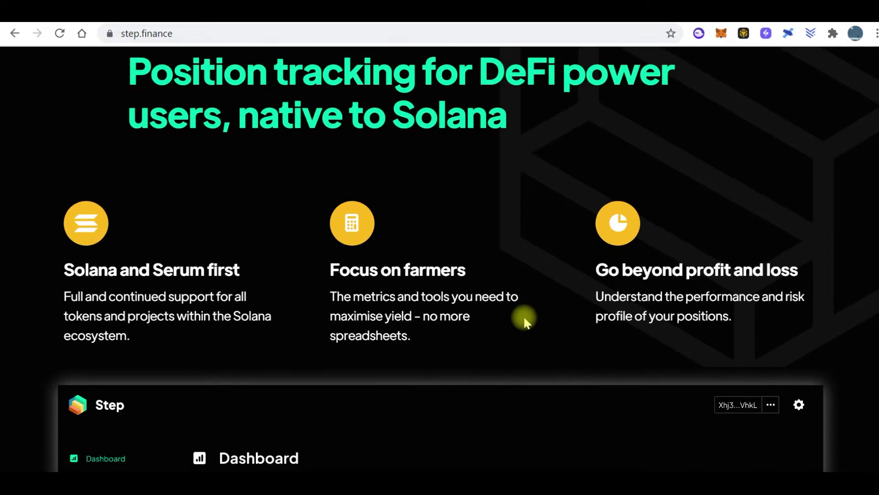
scroll(524, 258, "up", 3)
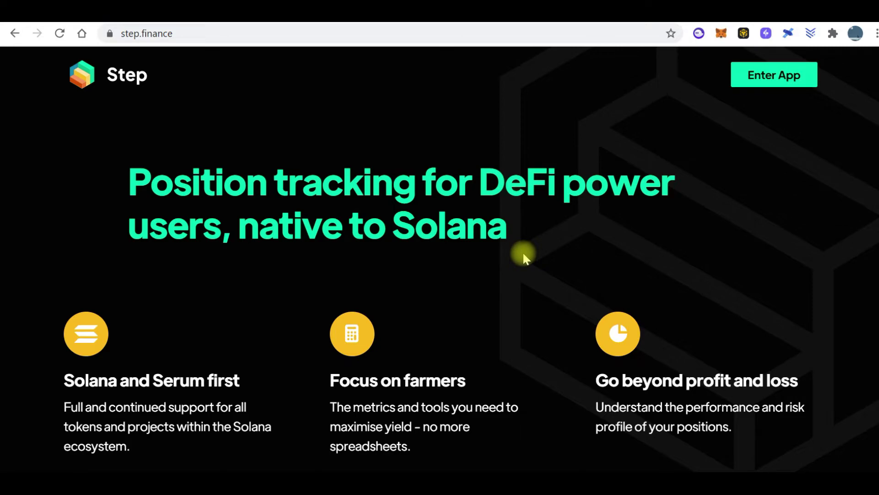
scroll(524, 257, "down", 2)
scroll(523, 257, "down", 1)
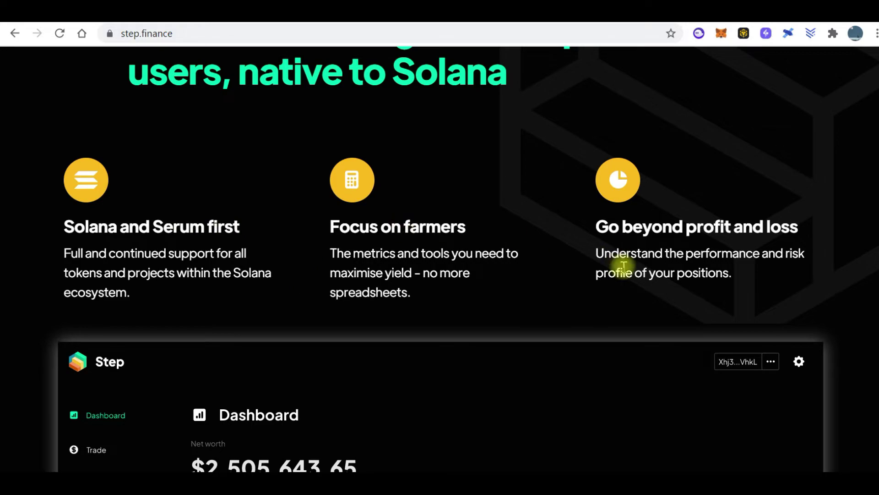
scroll(524, 280, "down", 3)
scroll(524, 279, "down", 3)
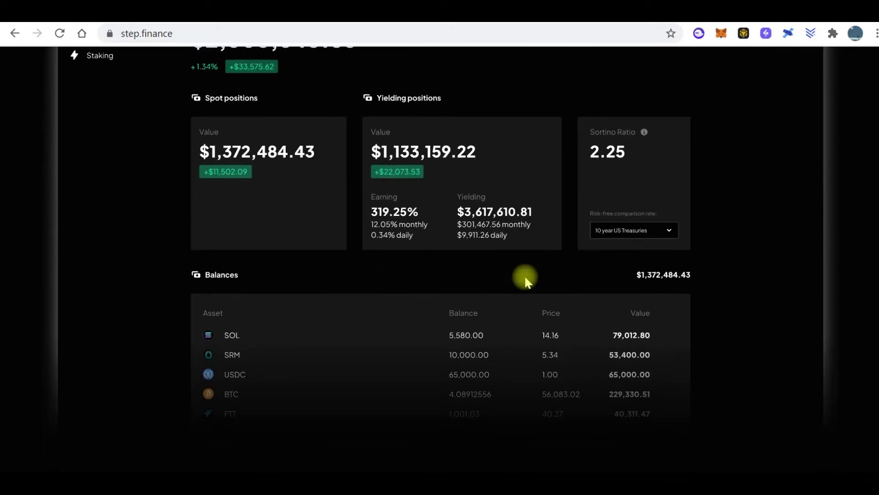
scroll(524, 280, "up", 2)
scroll(524, 279, "up", 5)
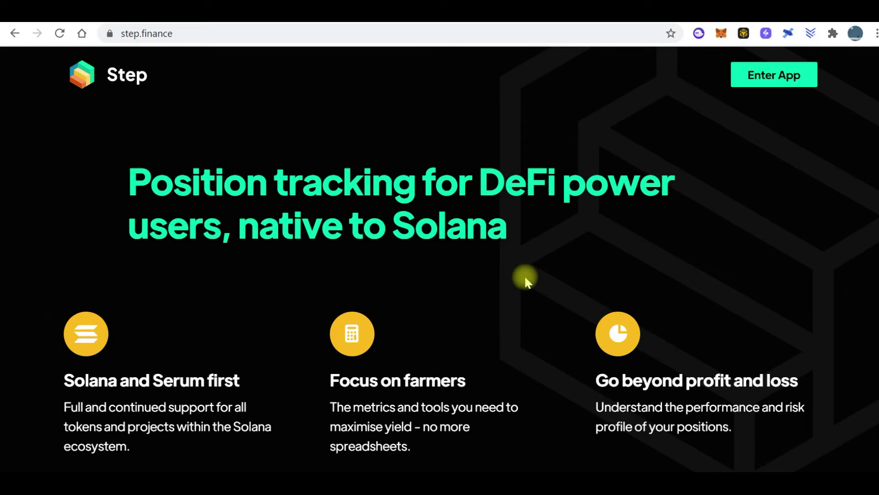
Step: Launch app.step.finance via Enter App to reach the Dashboard
left_click(759, 77)
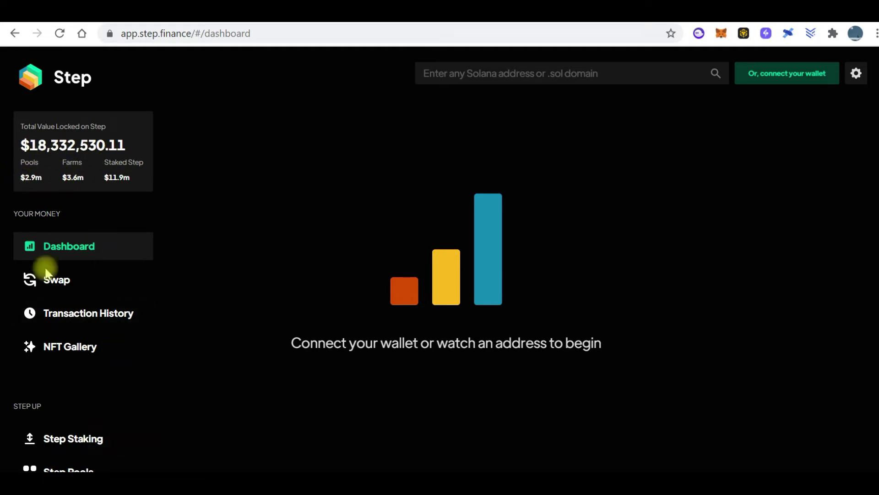
scroll(122, 222, "down", 2)
scroll(122, 222, "down", 1)
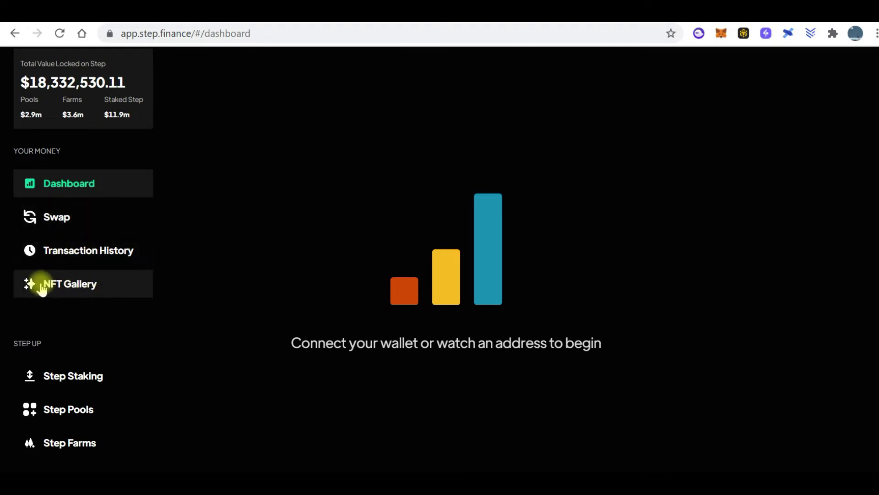
scroll(102, 297, "down", 3)
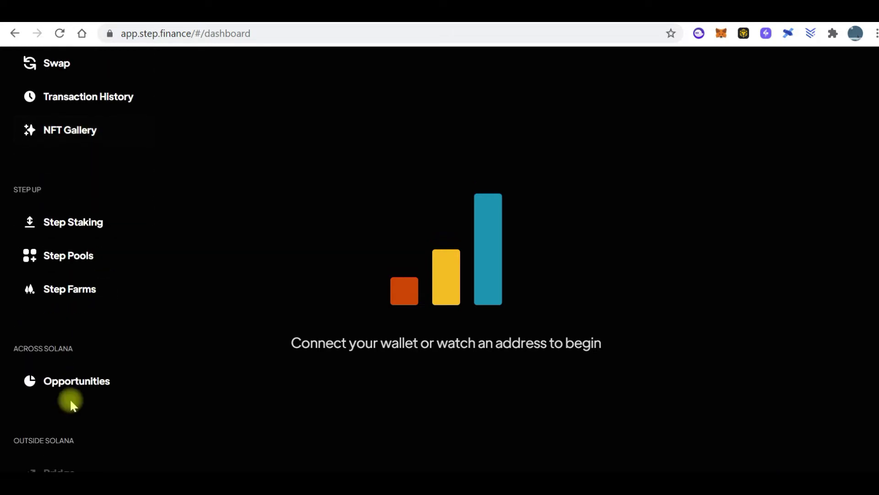
scroll(69, 400, "up", 5)
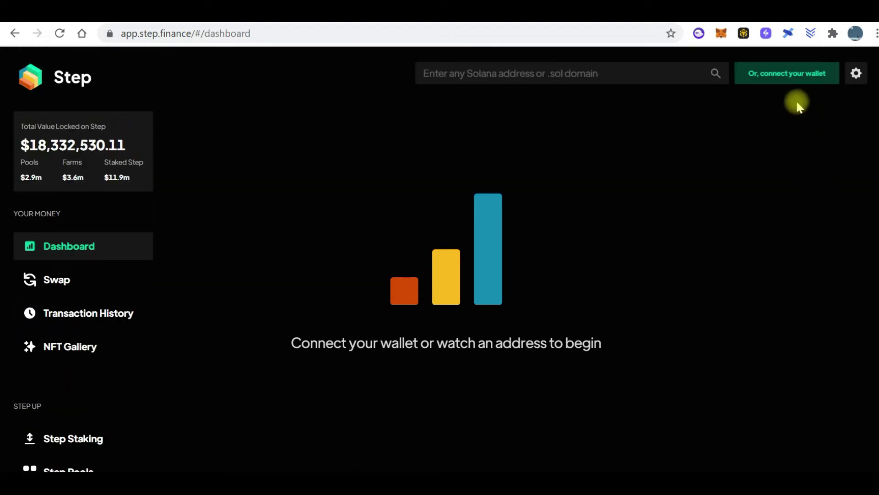
Step: Connect the Phantom wallet, showing a $3,687.48 net worth on the dashboard
left_click(773, 76)
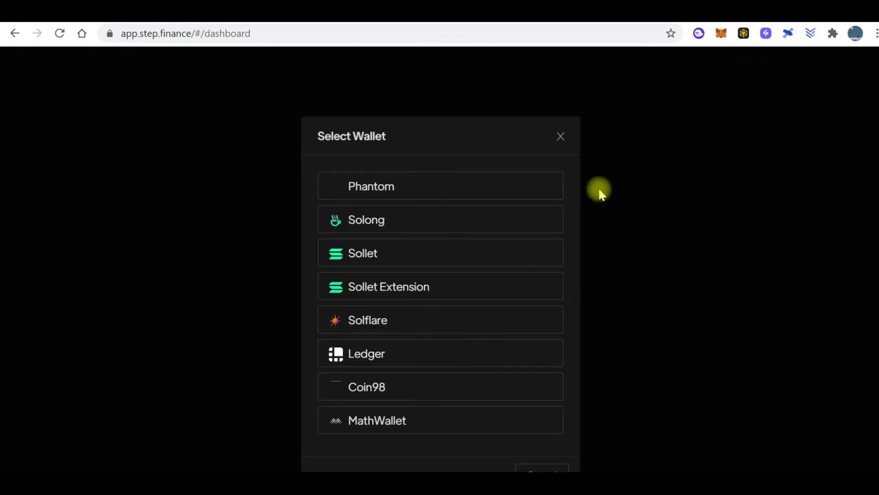
left_click(393, 187)
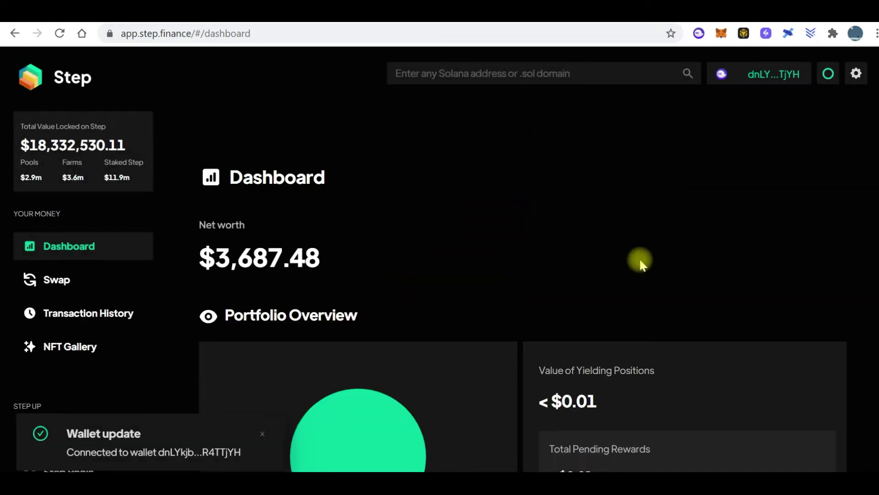
scroll(640, 263, "down", 1)
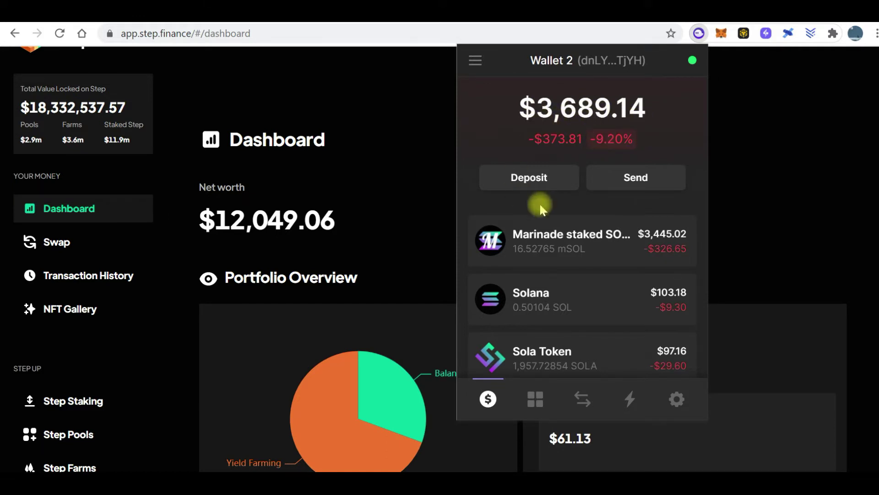
scroll(560, 305, "down", 1)
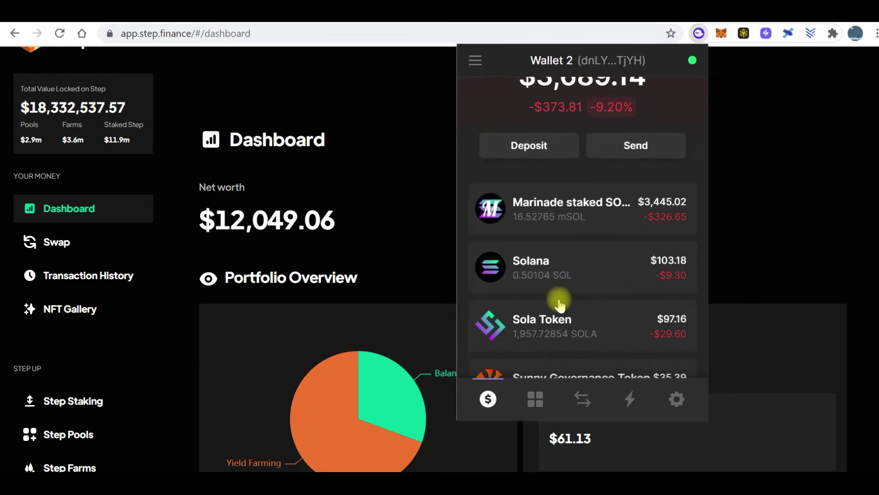
scroll(560, 304, "down", 1)
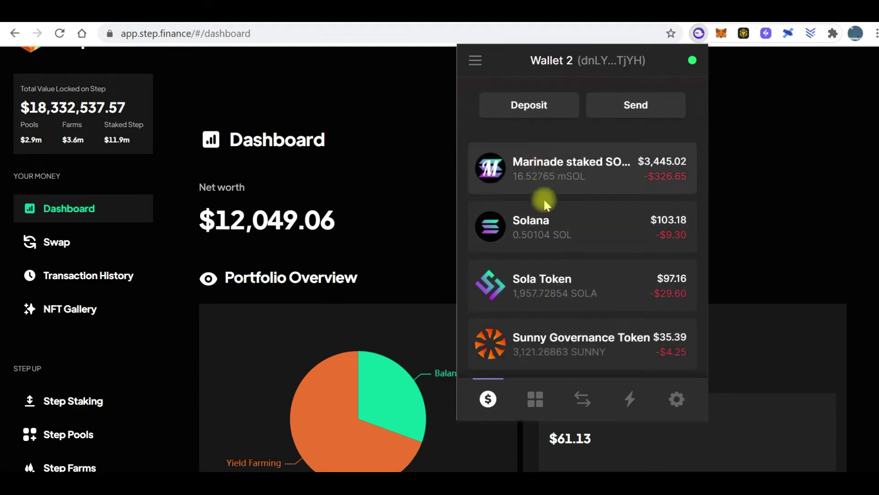
scroll(574, 337, "down", 3)
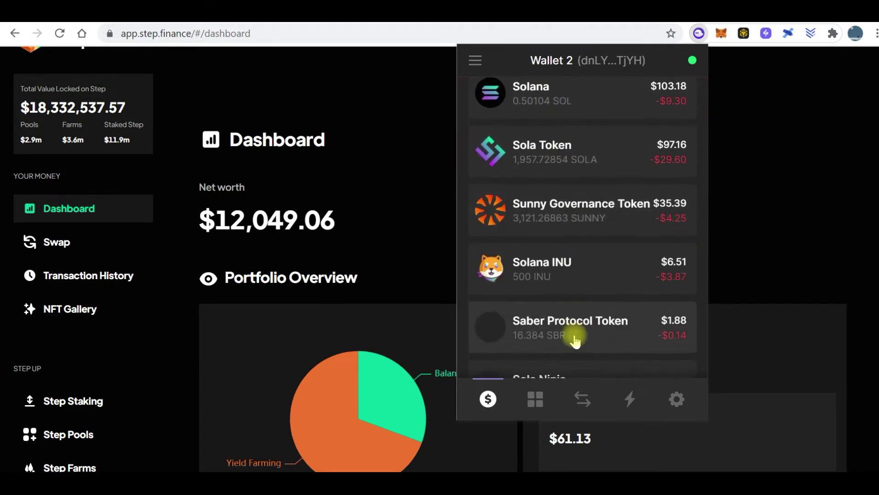
scroll(547, 323, "down", 2)
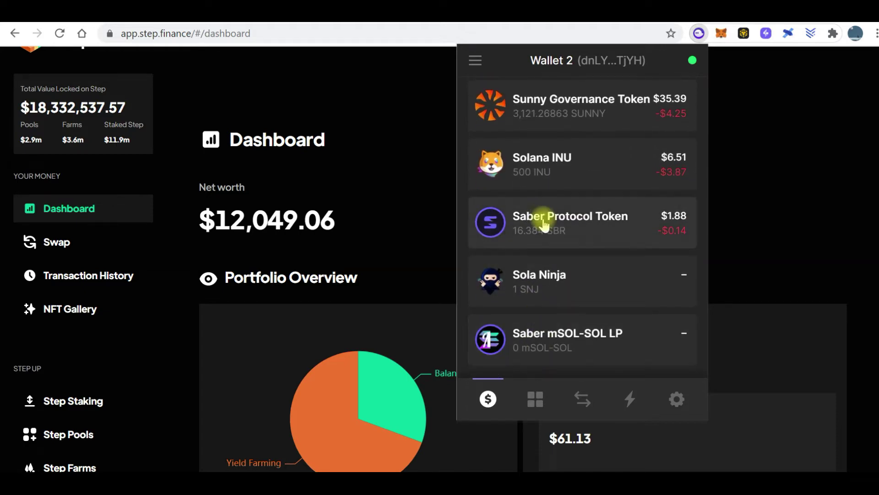
scroll(543, 322, "down", 2)
scroll(543, 323, "up", 5)
scroll(546, 326, "up", 3)
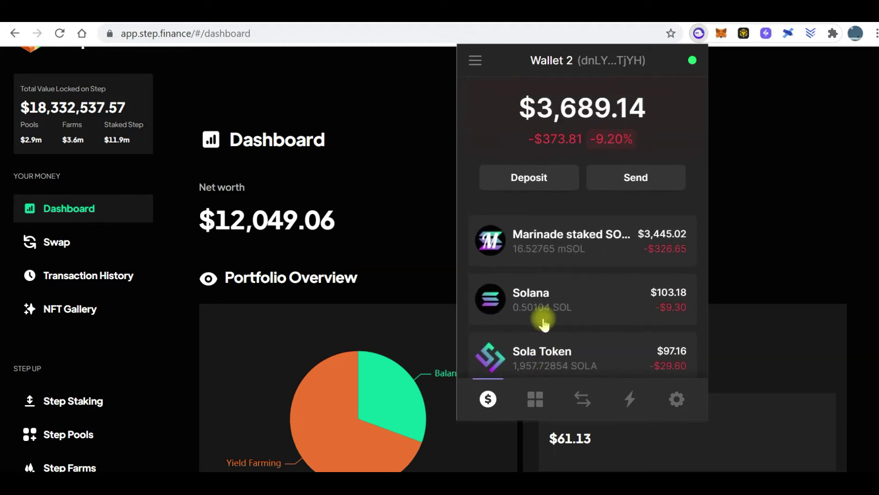
left_click(536, 398)
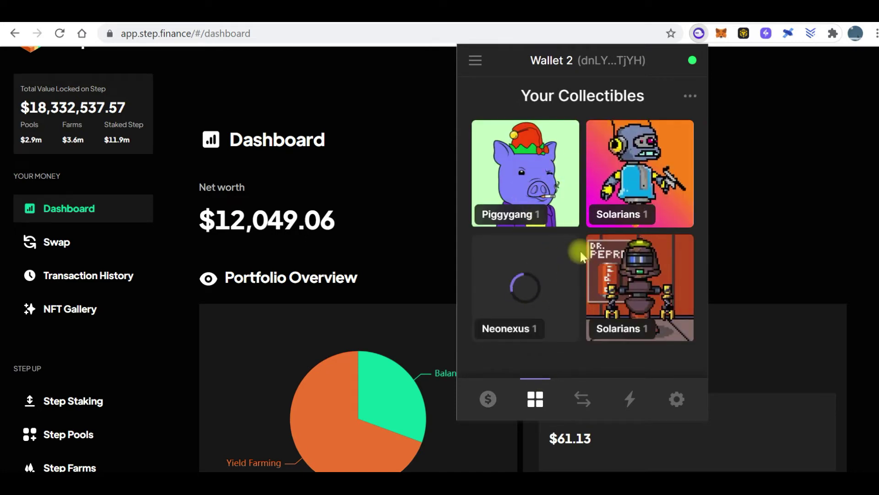
left_click(488, 400)
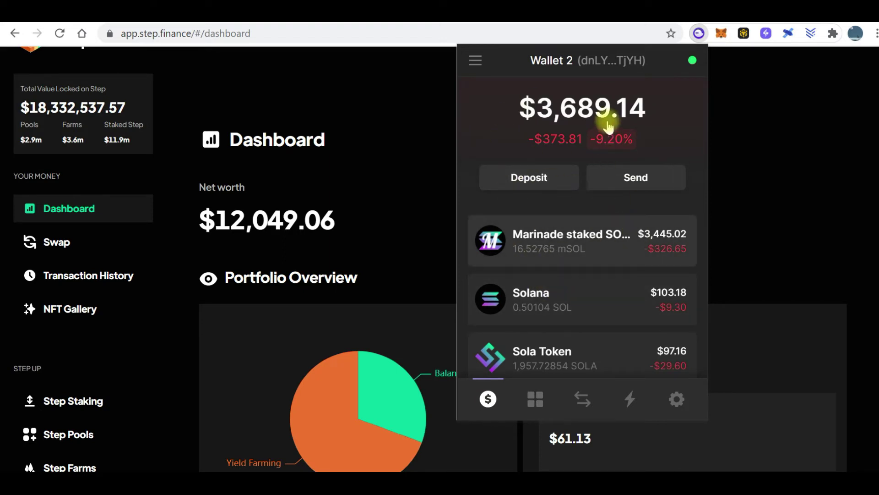
left_click(747, 213)
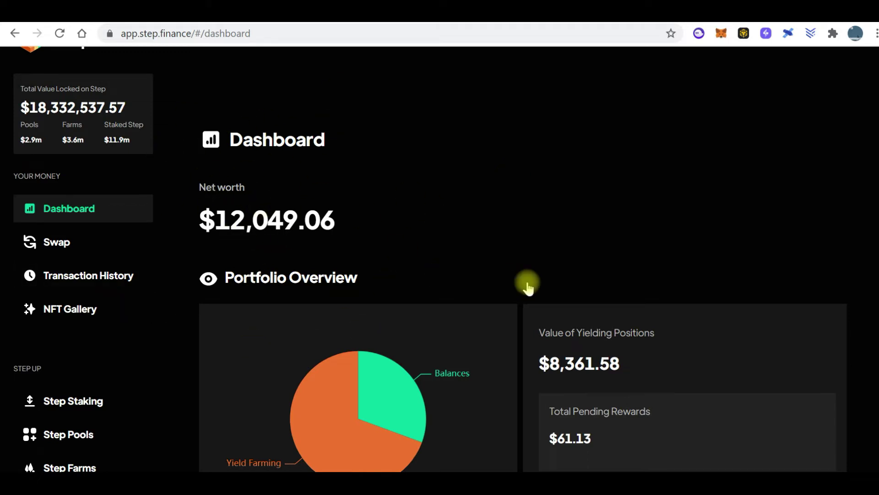
scroll(807, 259, "down", 3)
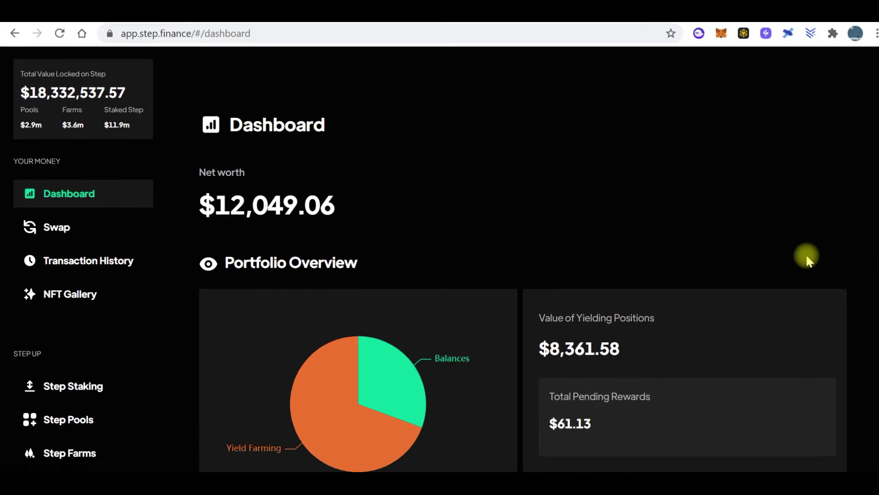
scroll(807, 259, "down", 2)
scroll(807, 259, "down", 2)
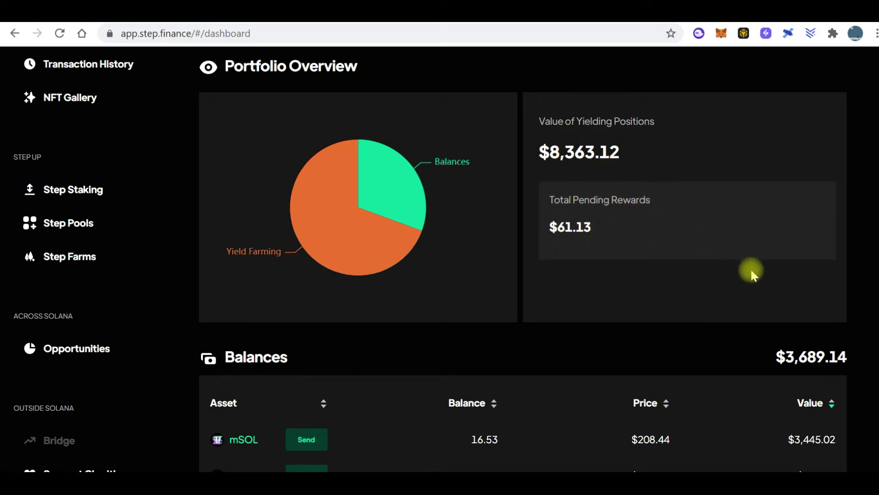
scroll(753, 268, "down", 2)
scroll(752, 268, "down", 3)
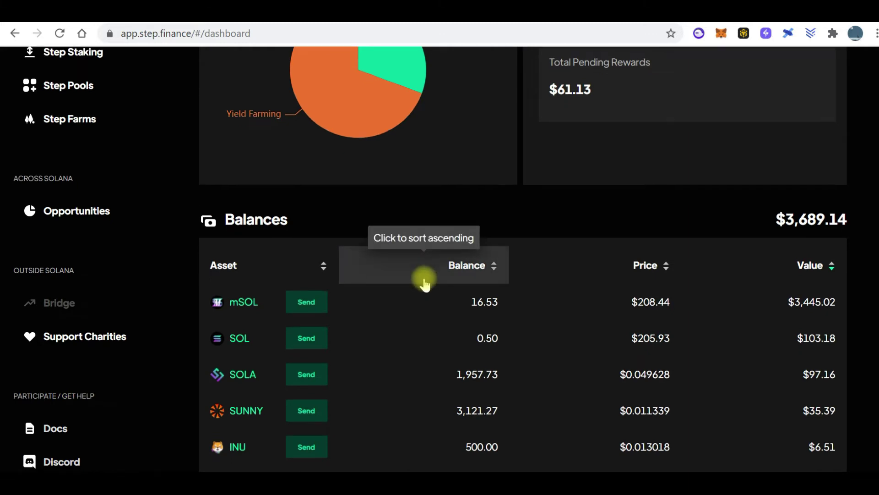
scroll(424, 283, "down", 2)
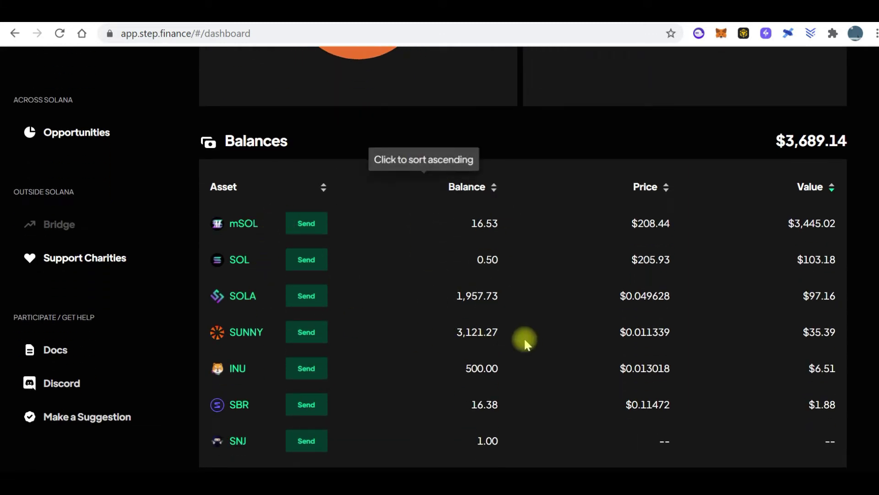
scroll(528, 337, "down", 3)
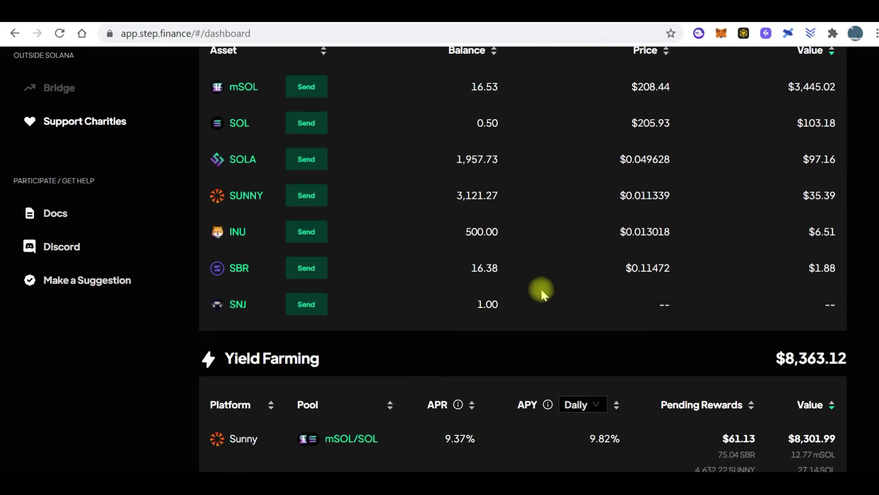
scroll(605, 165, "up", 3)
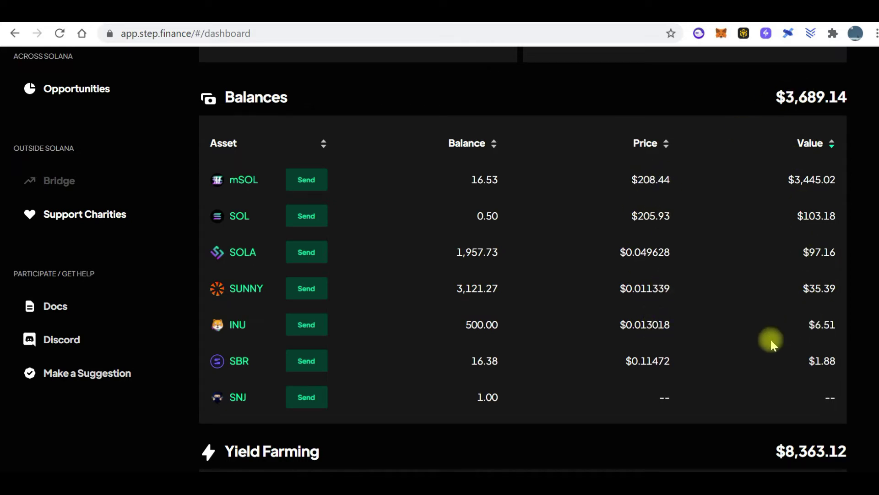
scroll(770, 341, "down", 2)
scroll(755, 282, "up", 3)
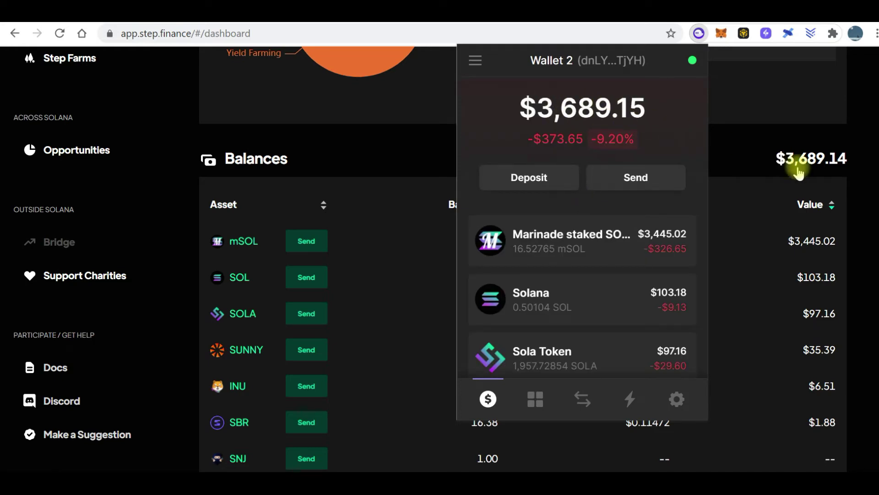
Step: Dismiss the Phantom popup and re-expand the Balances section
left_click(759, 161)
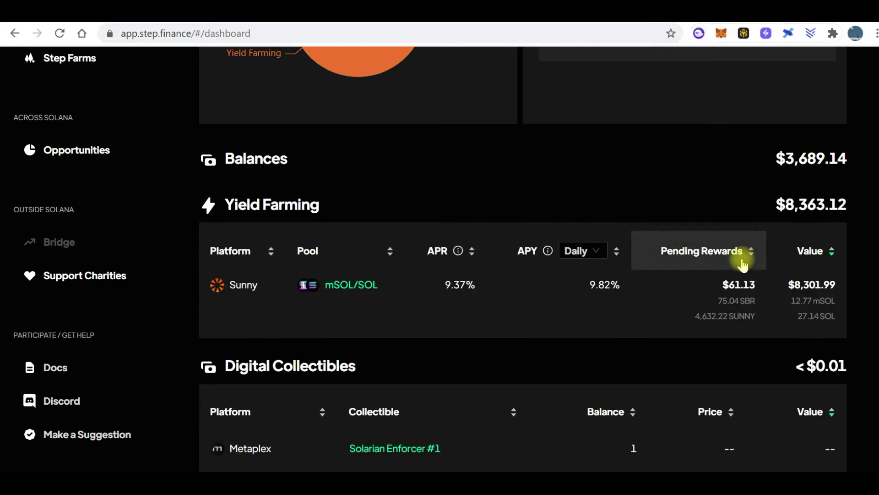
left_click(732, 160)
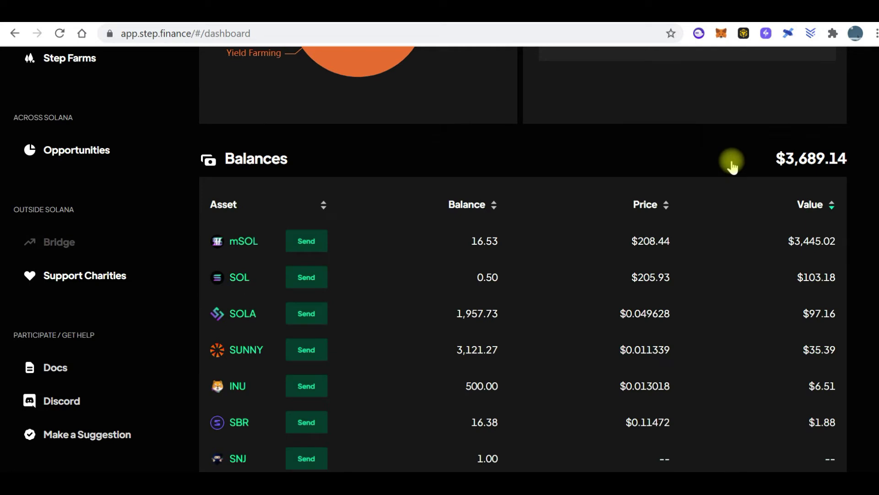
scroll(725, 220, "down", 5)
scroll(725, 220, "down", 5)
scroll(725, 220, "down", 3)
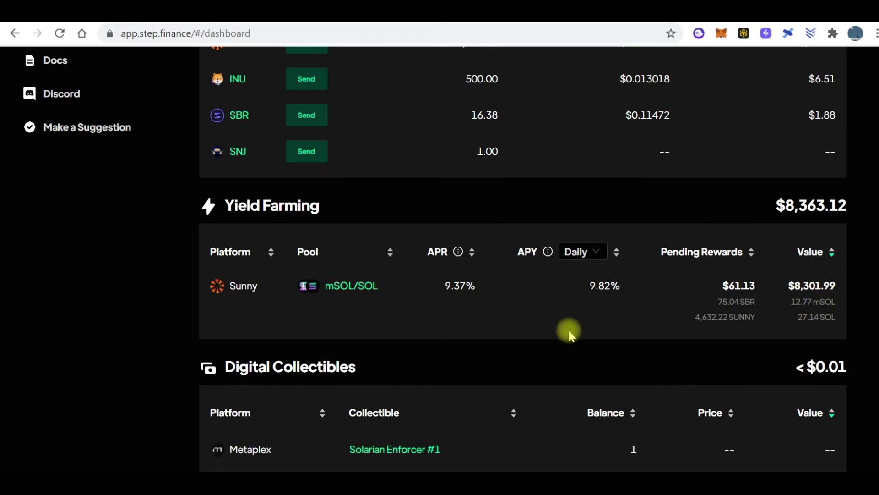
scroll(569, 334, "down", 2)
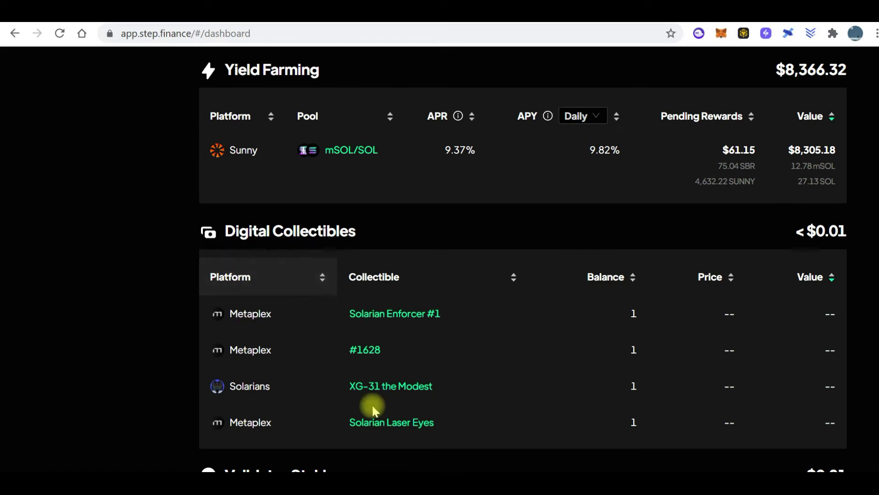
scroll(504, 367, "down", 2)
scroll(505, 367, "down", 1)
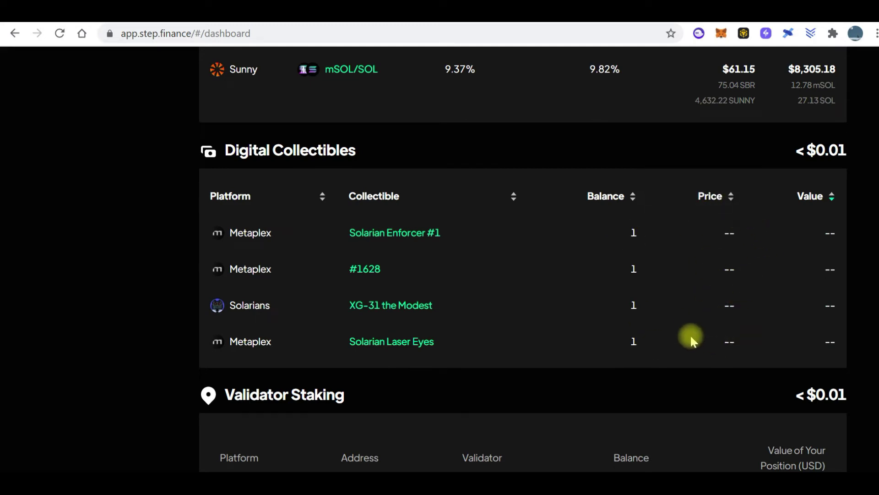
scroll(693, 339, "down", 1)
scroll(692, 340, "down", 1)
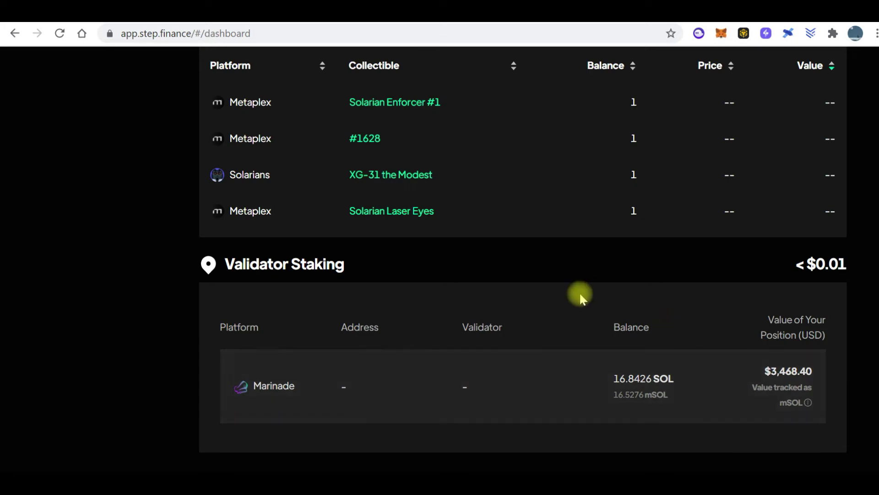
scroll(538, 283, "up", 10)
scroll(538, 283, "up", 8)
scroll(538, 283, "up", 8)
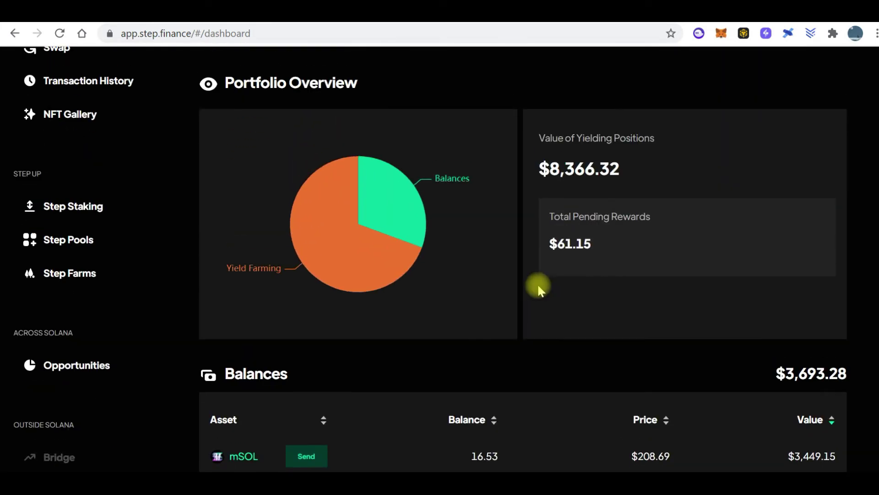
scroll(537, 283, "up", 3)
scroll(537, 283, "down", 2)
scroll(537, 283, "up", 2)
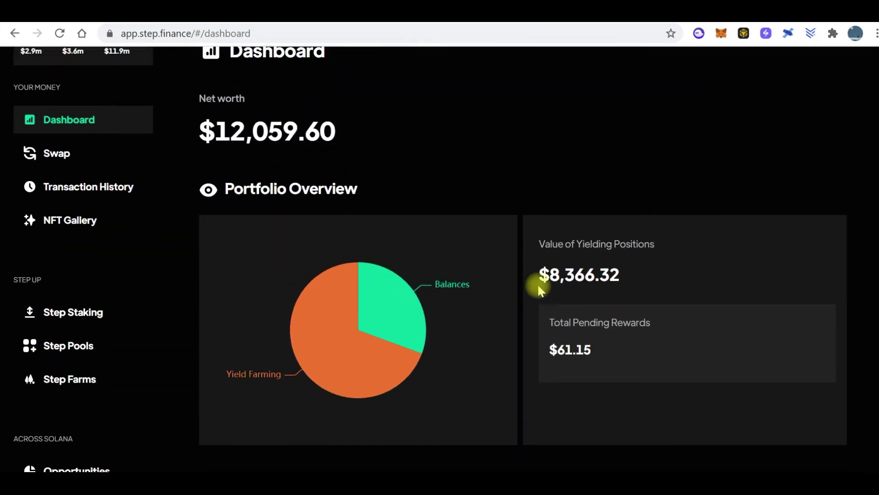
scroll(538, 284, "up", 4)
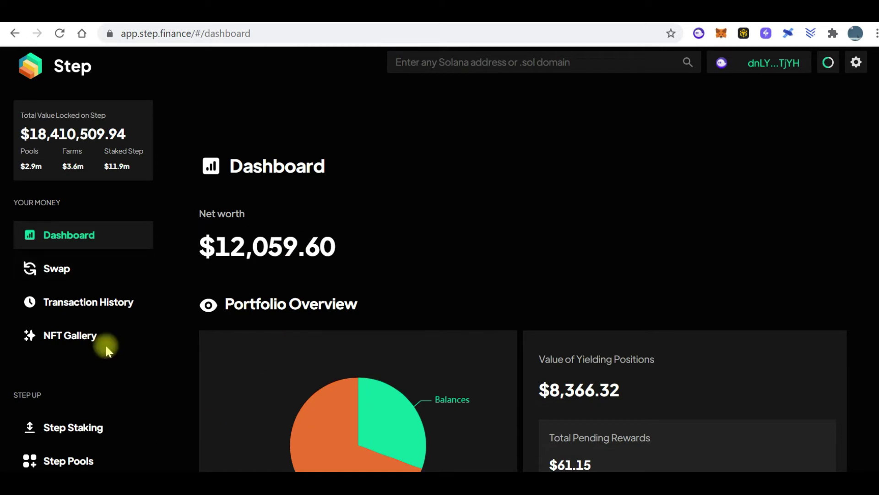
Step: Review the USDC-to-STEP swap page, then view the wallet's transaction history
left_click(61, 270)
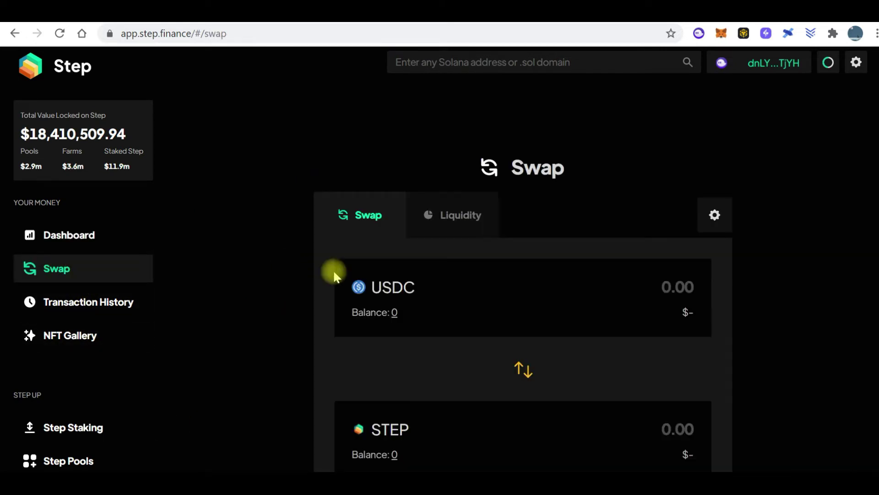
scroll(749, 351, "down", 2)
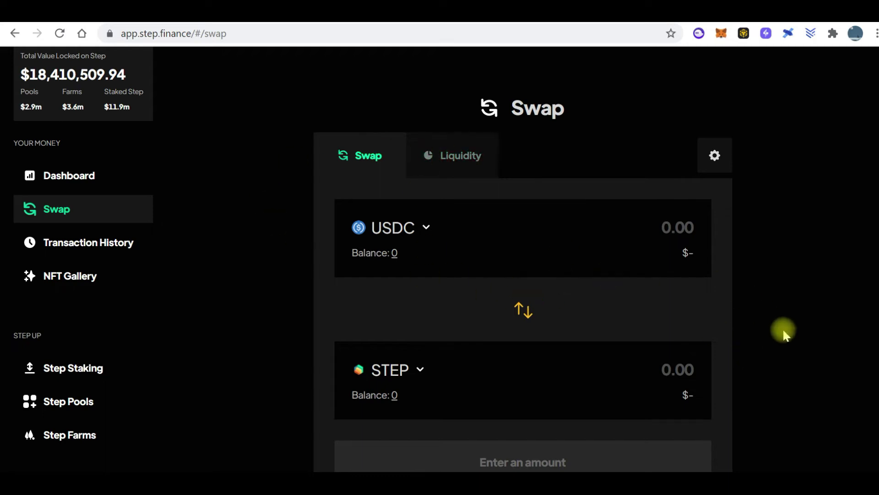
scroll(785, 334, "down", 3)
scroll(785, 334, "down", 1)
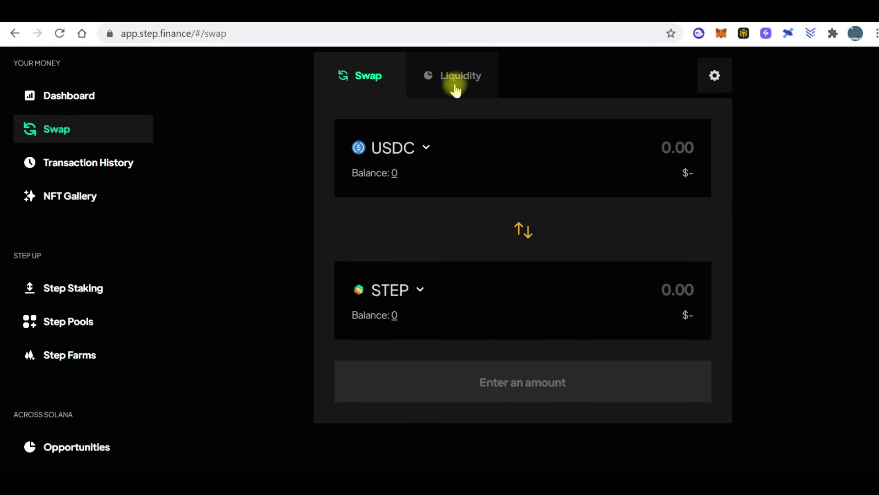
left_click(67, 170)
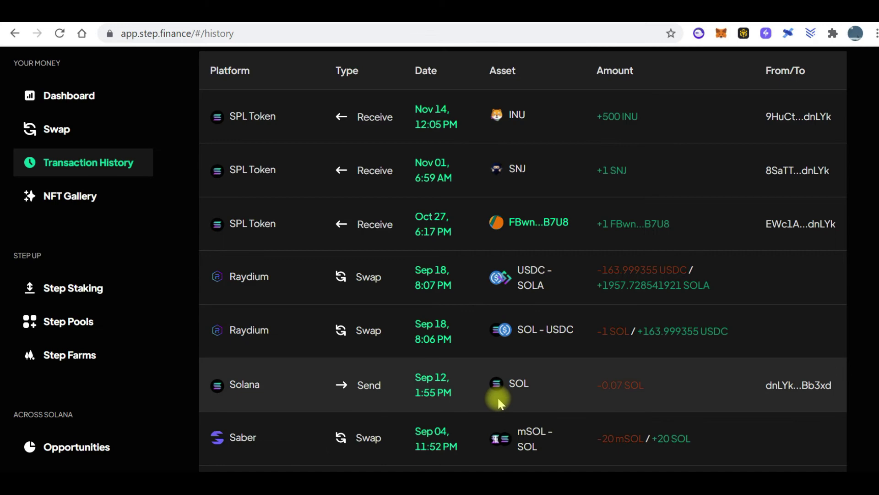
scroll(500, 402, "down", 3)
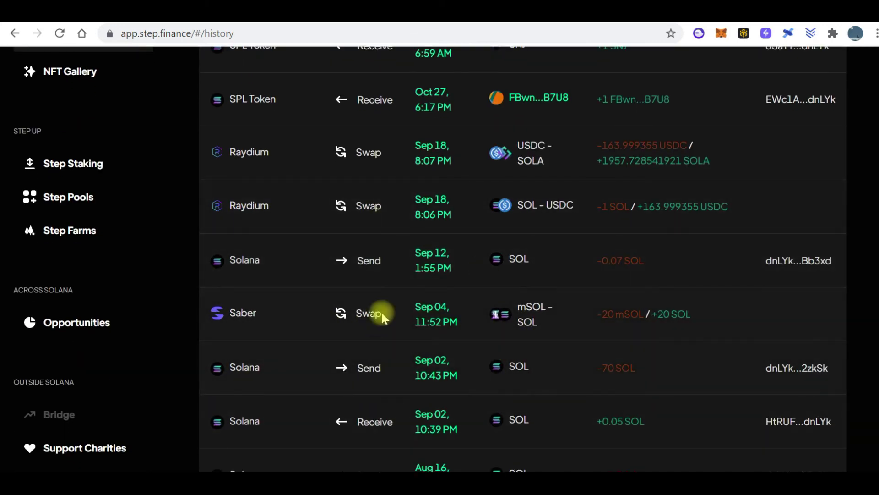
scroll(386, 371, "down", 3)
scroll(395, 396, "up", 4)
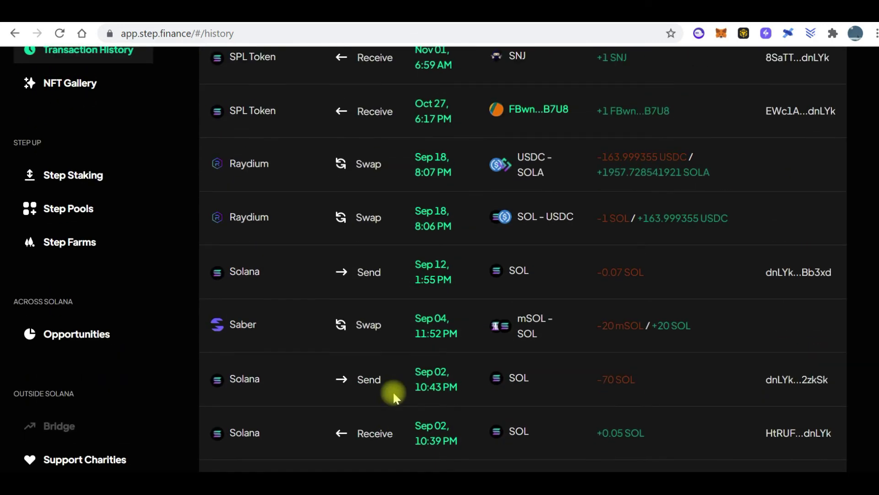
scroll(395, 396, "up", 3)
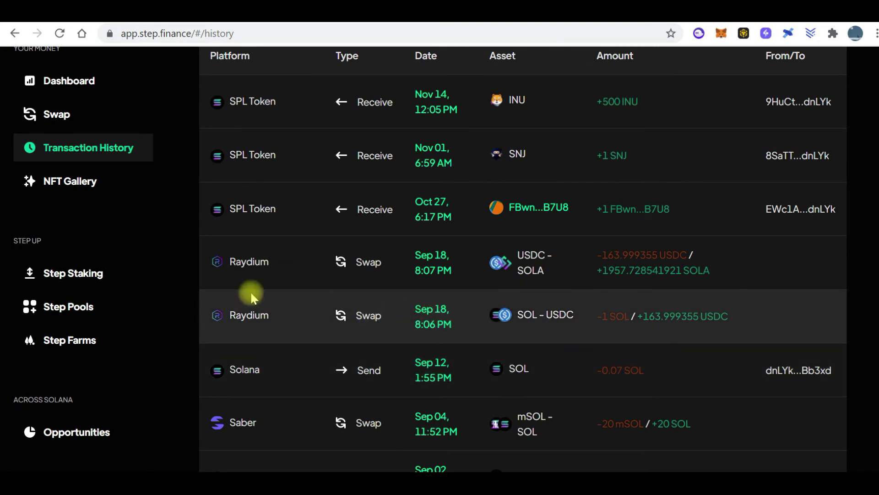
Step: View the four-item NFT Gallery, previewing the #1628 pig fullscreen, then close it
left_click(60, 183)
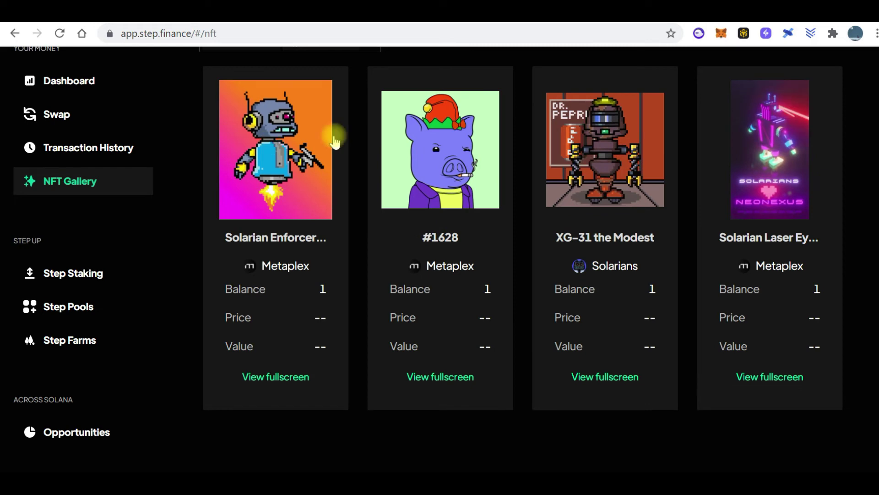
left_click(446, 151)
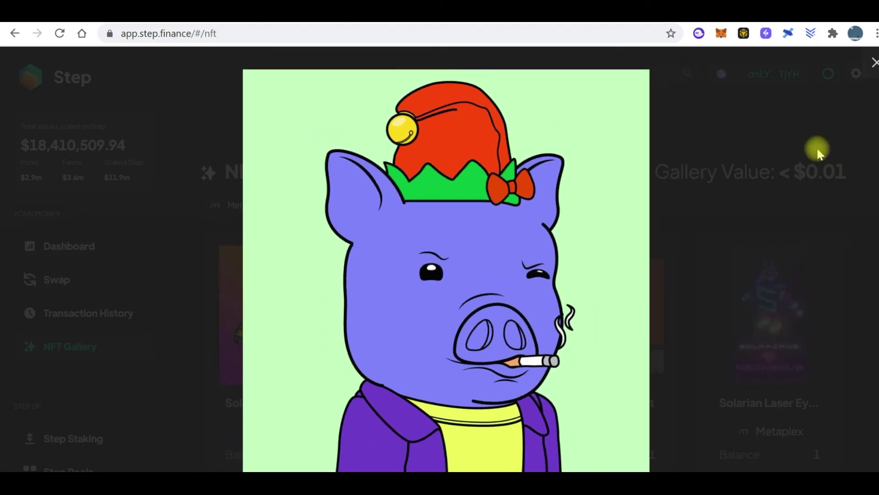
left_click(874, 63)
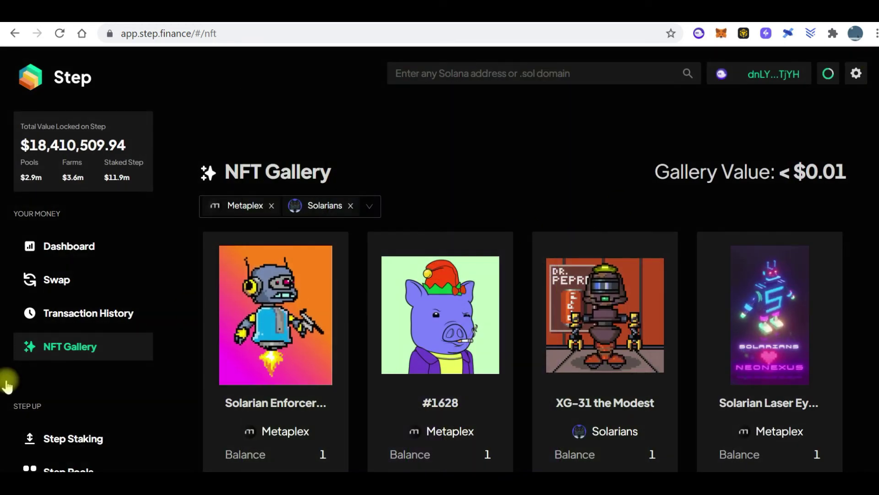
scroll(27, 385, "down", 2)
scroll(27, 344, "down", 2)
scroll(103, 275, "down", 1)
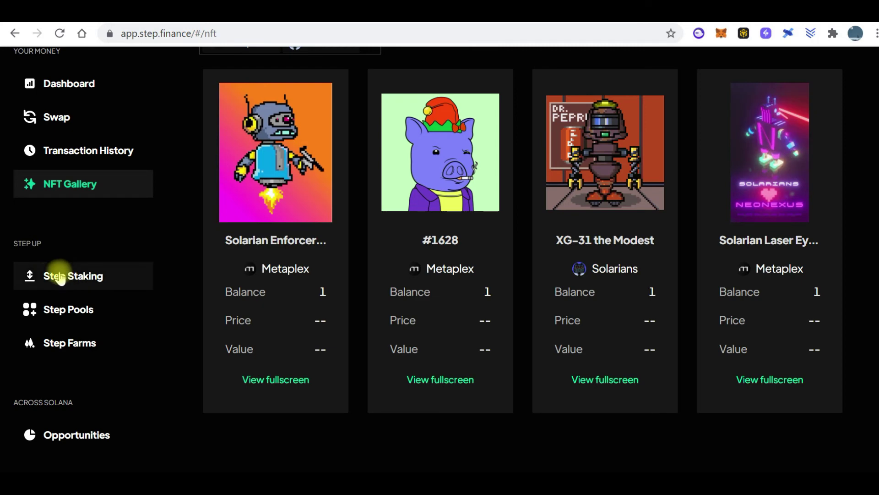
Step: Move from STEP staking through Step Pools to the Step Farms list
left_click(83, 275)
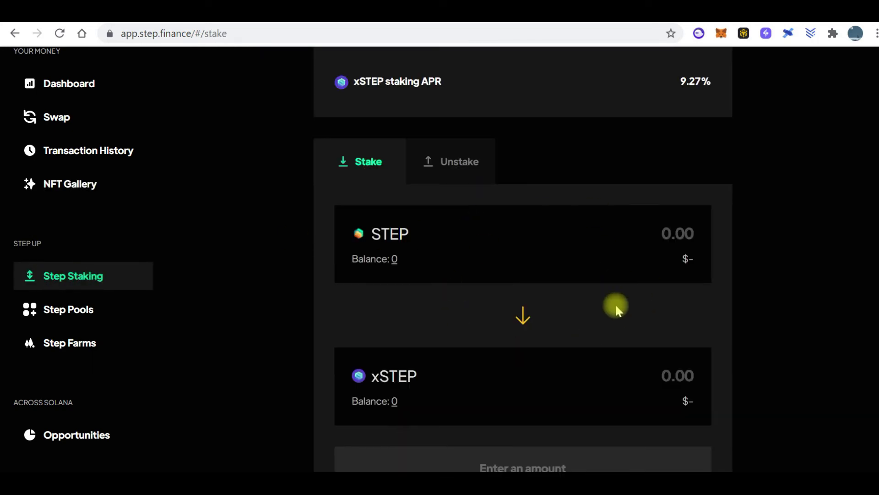
scroll(614, 304, "down", 1)
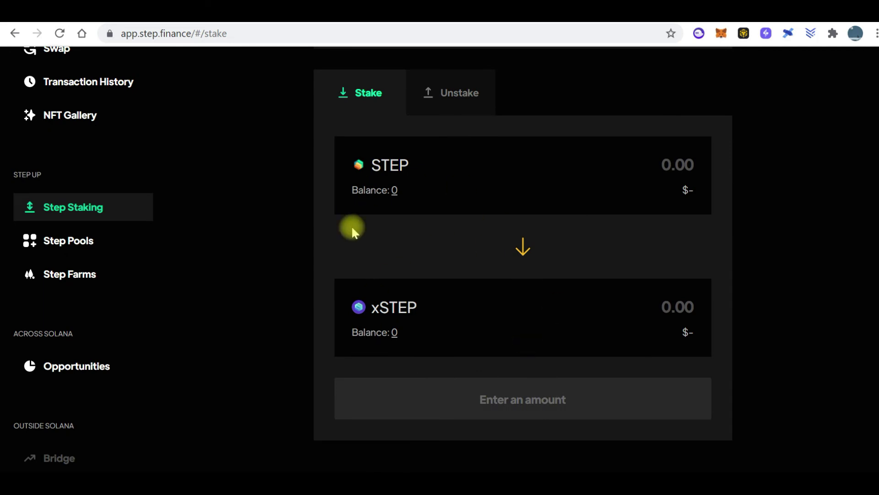
scroll(442, 239, "up", 2)
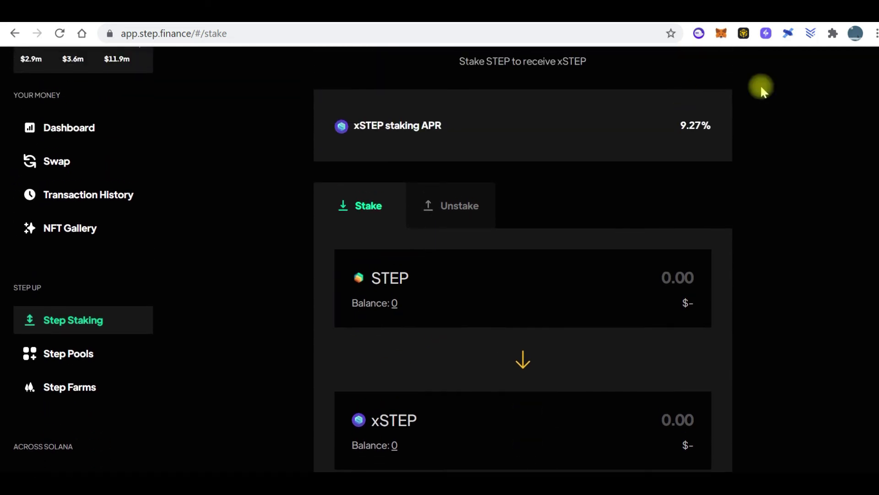
scroll(702, 127, "up", 1)
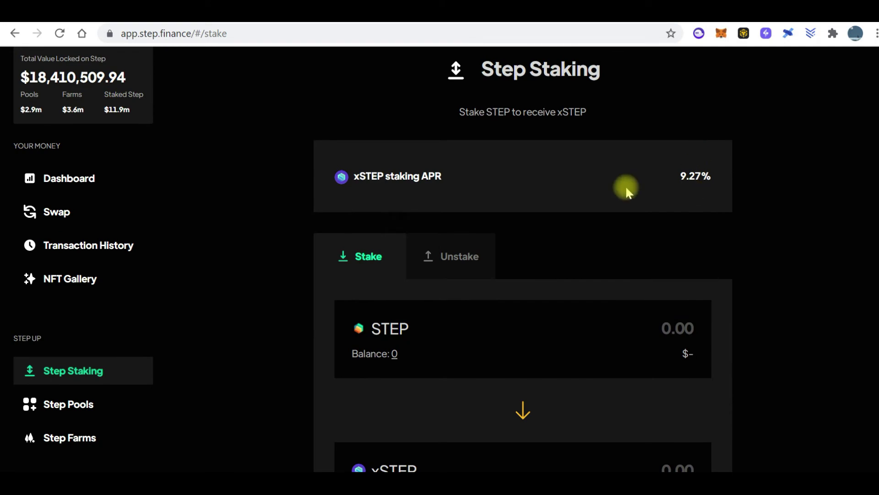
scroll(625, 185, "up", 2)
scroll(625, 185, "down", 1)
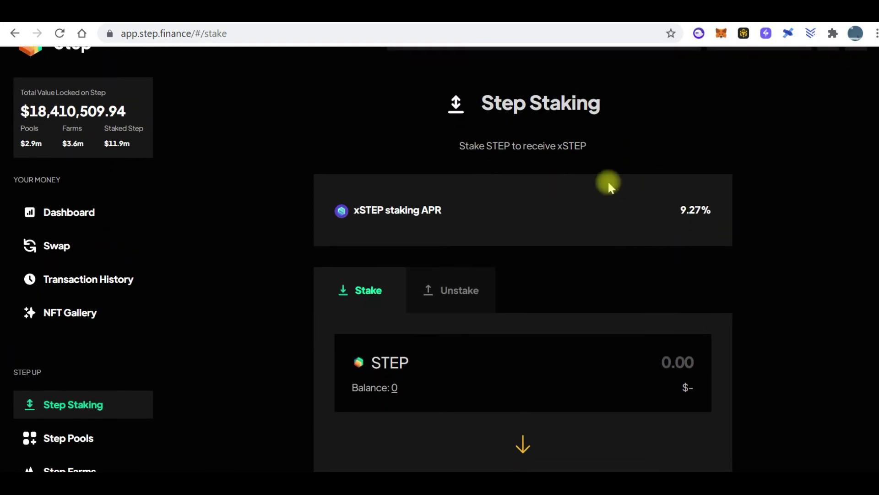
scroll(628, 241, "down", 2)
scroll(611, 234, "down", 2)
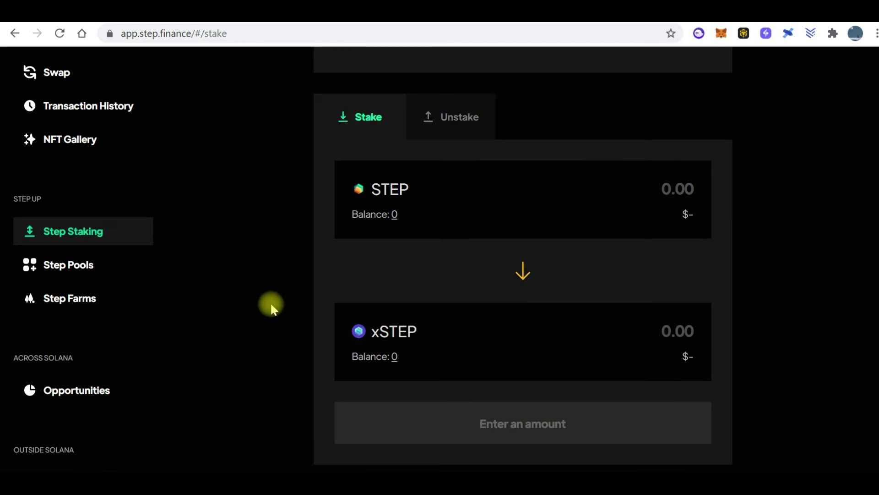
left_click(49, 267)
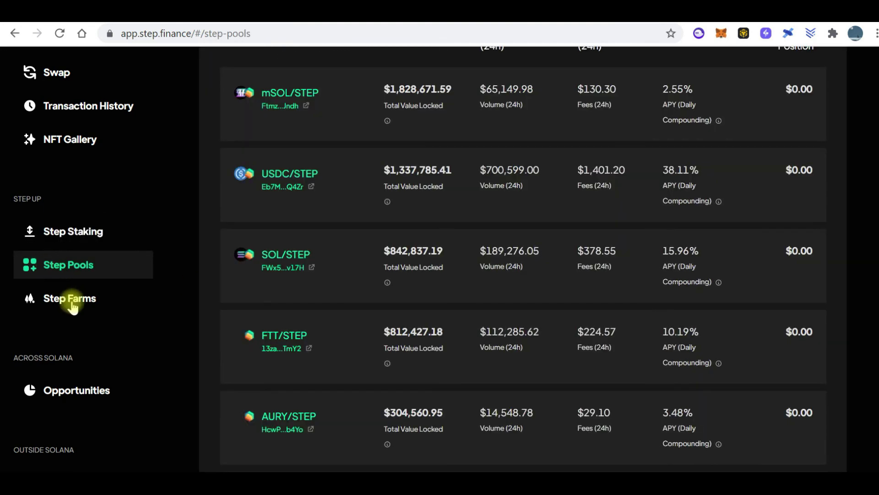
left_click(66, 299)
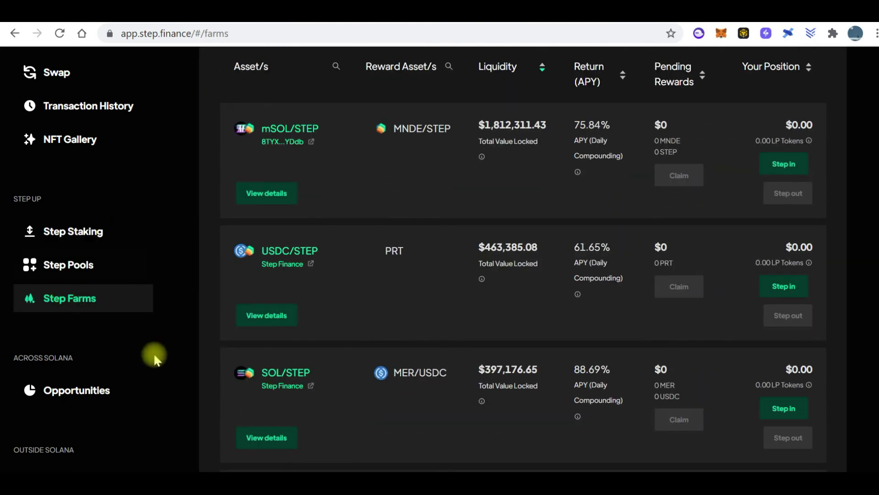
scroll(166, 375, "down", 2)
scroll(165, 374, "down", 3)
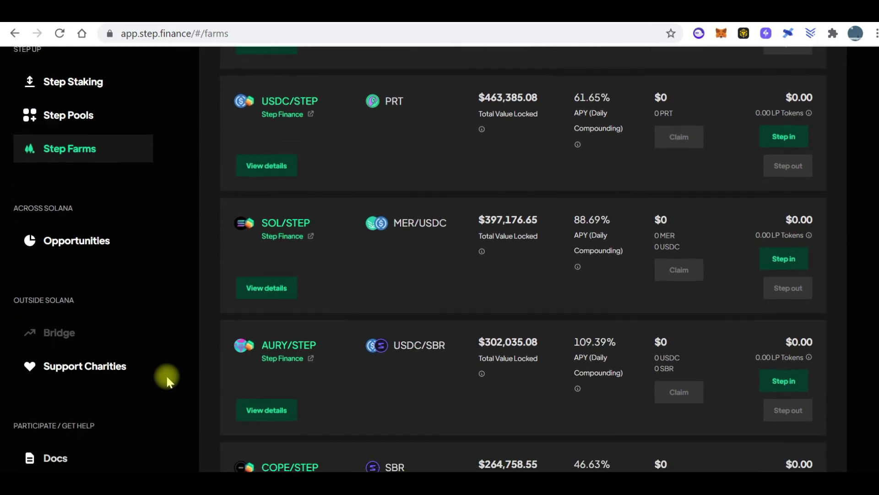
scroll(166, 374, "down", 2)
Step: Browse the Raydium pools on Opportunities, then switch to the CoinGecko tab
left_click(76, 196)
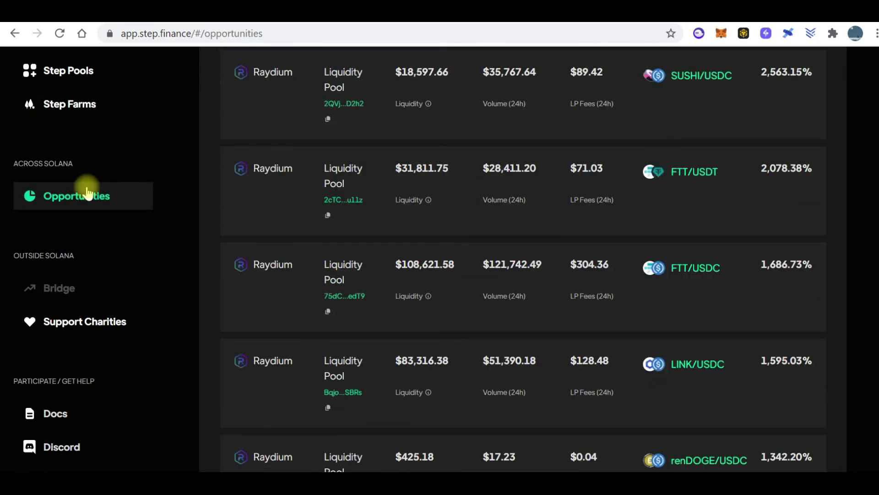
scroll(283, 210, "up", 2)
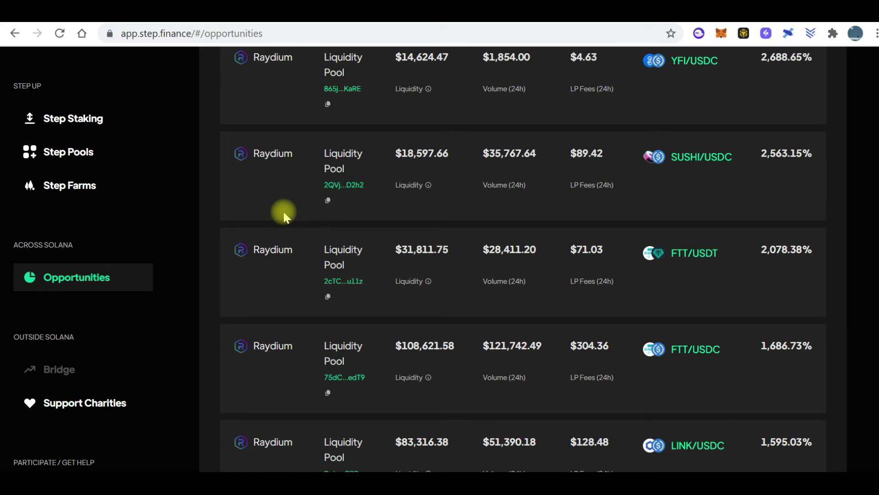
scroll(284, 212, "up", 3)
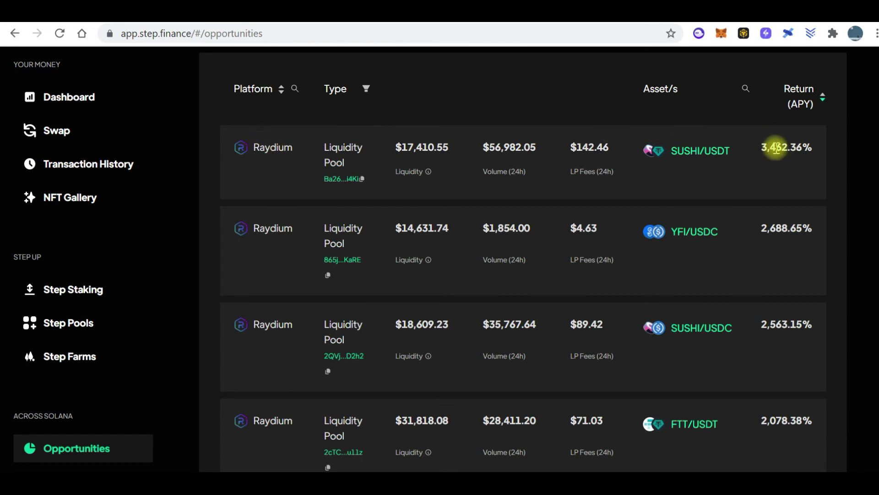
scroll(804, 163, "down", 1)
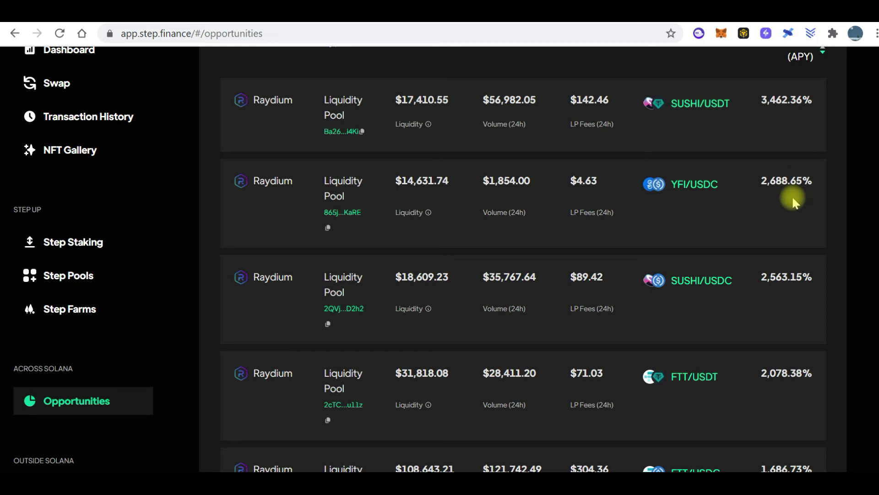
scroll(794, 202, "down", 1)
scroll(794, 202, "down", 2)
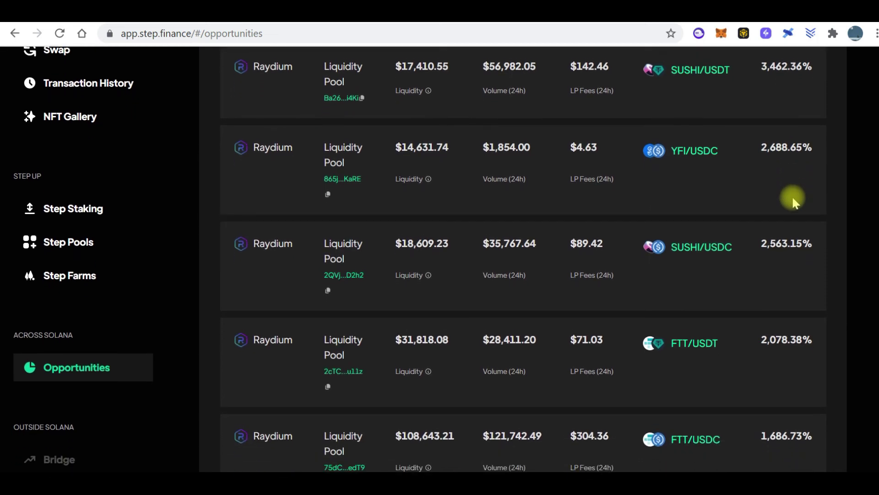
scroll(794, 202, "down", 1)
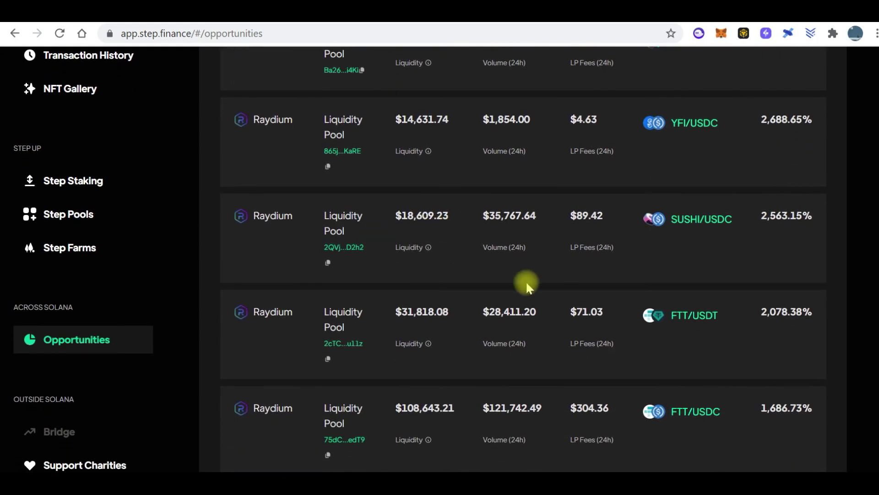
scroll(756, 257, "down", 3)
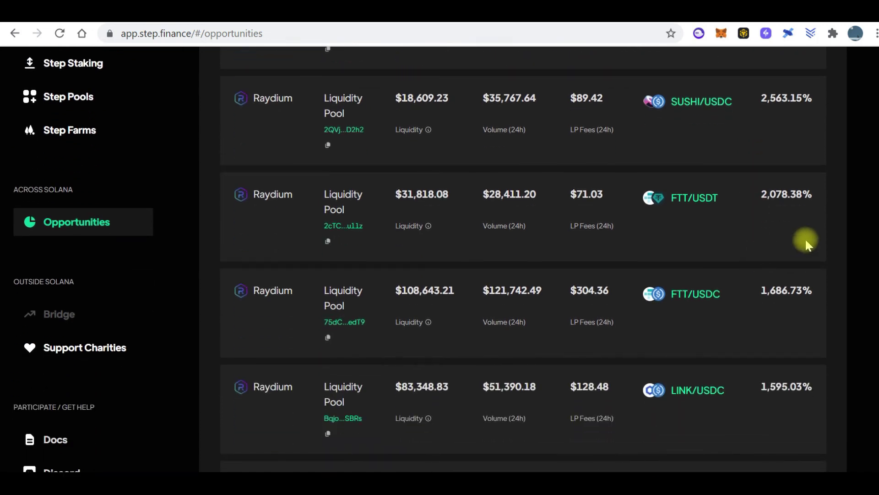
scroll(807, 243, "down", 2)
scroll(808, 244, "down", 1)
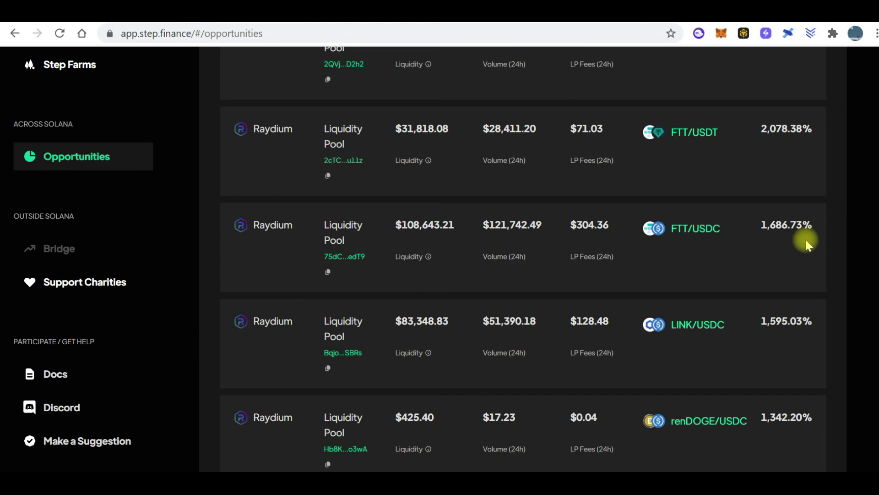
scroll(808, 244, "down", 2)
scroll(807, 244, "up", 1)
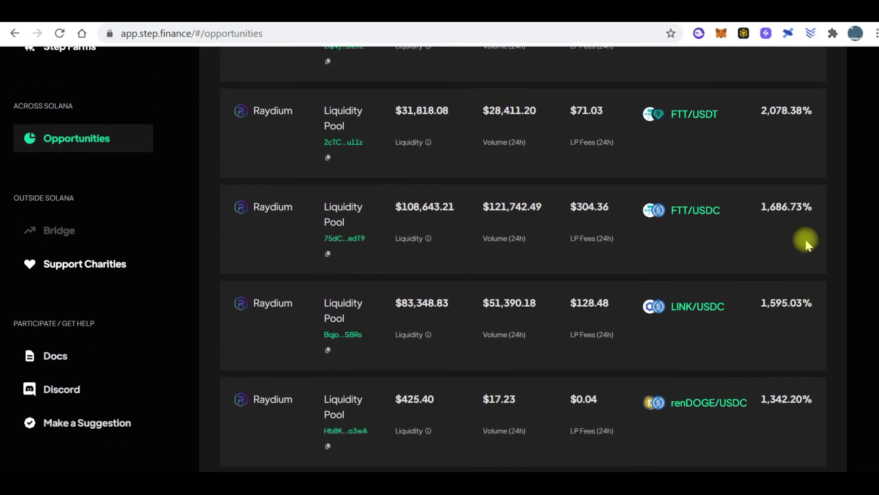
scroll(807, 244, "up", 10)
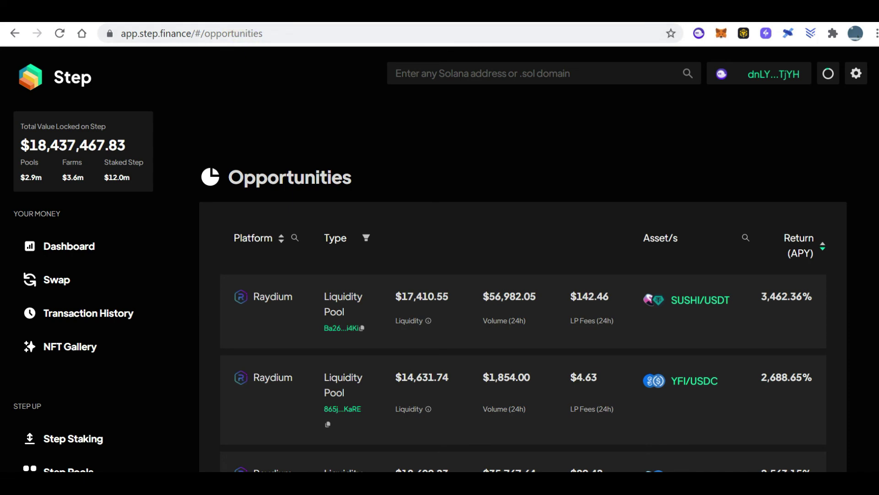
left_click(226, 14)
Step: Search CoinGecko for 'step' and open the Step Finance (STEP) page at $0.734047
left_click(672, 115)
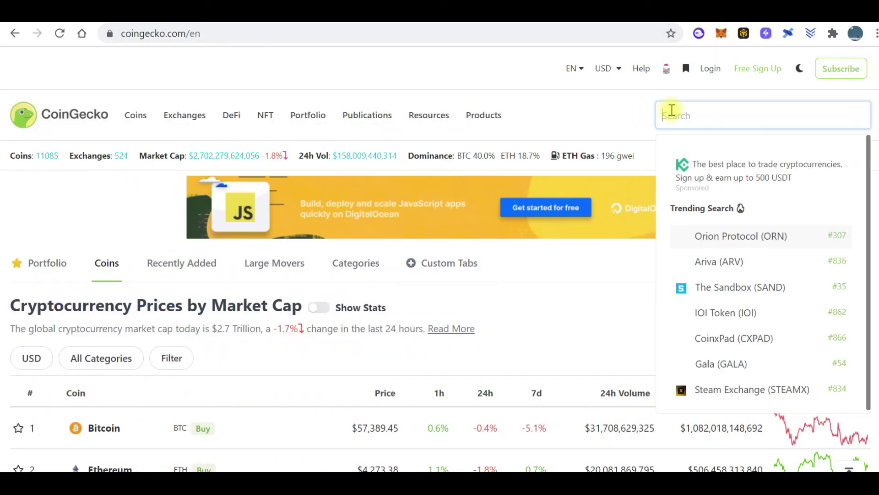
type("step")
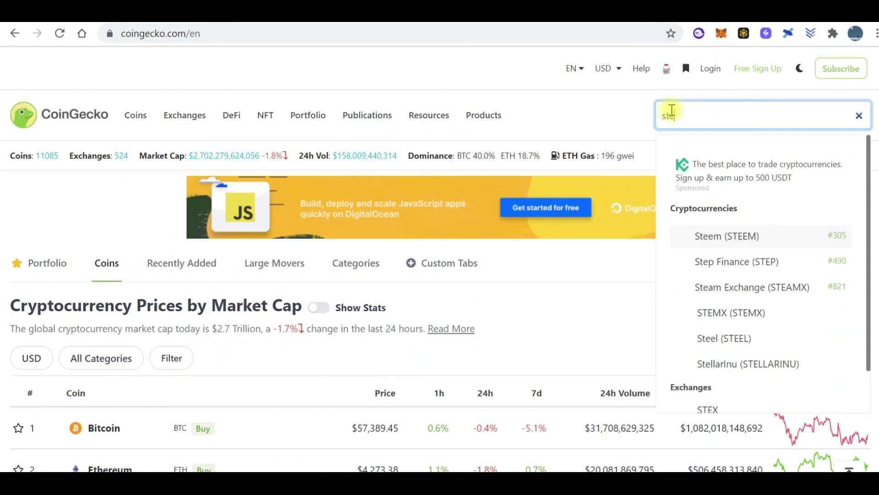
left_click(716, 235)
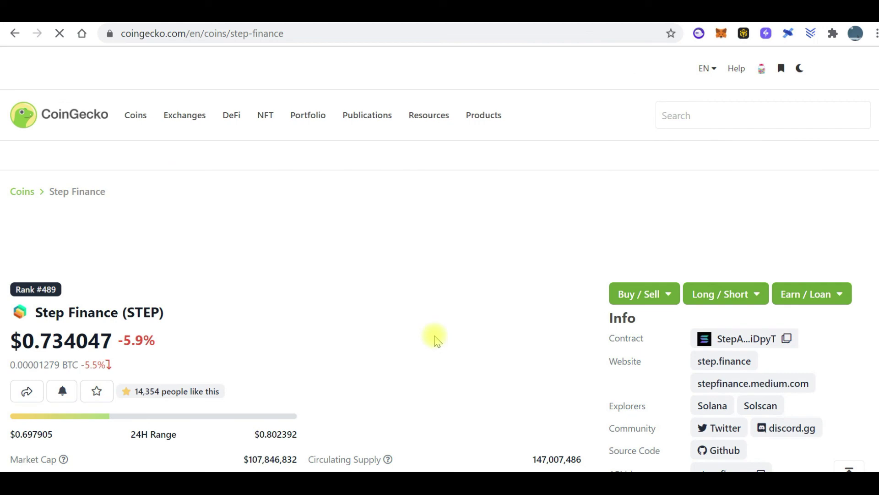
scroll(435, 338, "down", 2)
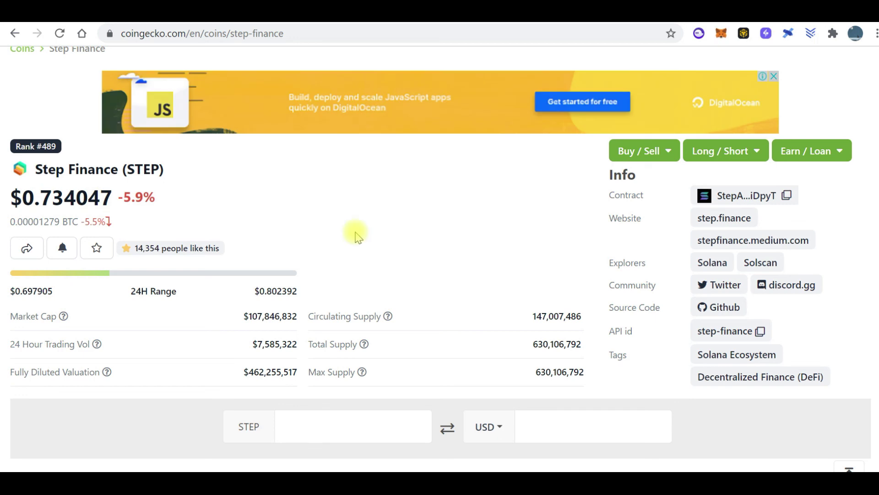
scroll(356, 235, "down", 1)
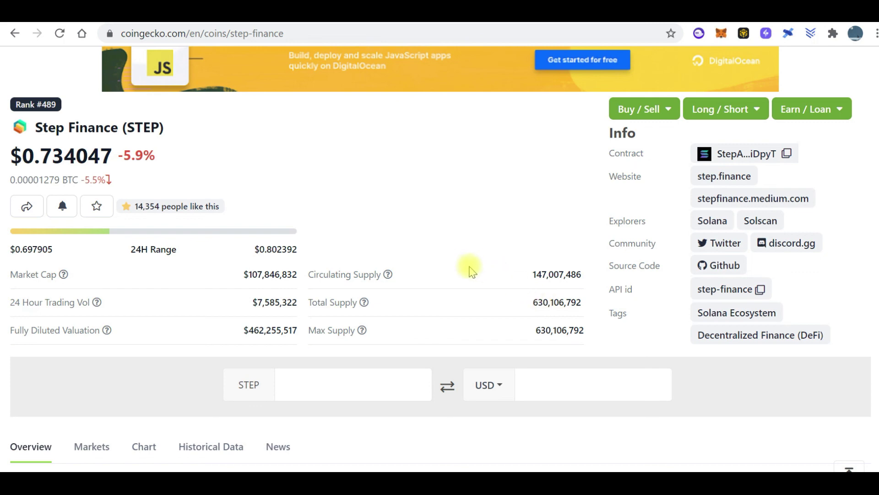
scroll(469, 269, "down", 1)
scroll(469, 270, "up", 5)
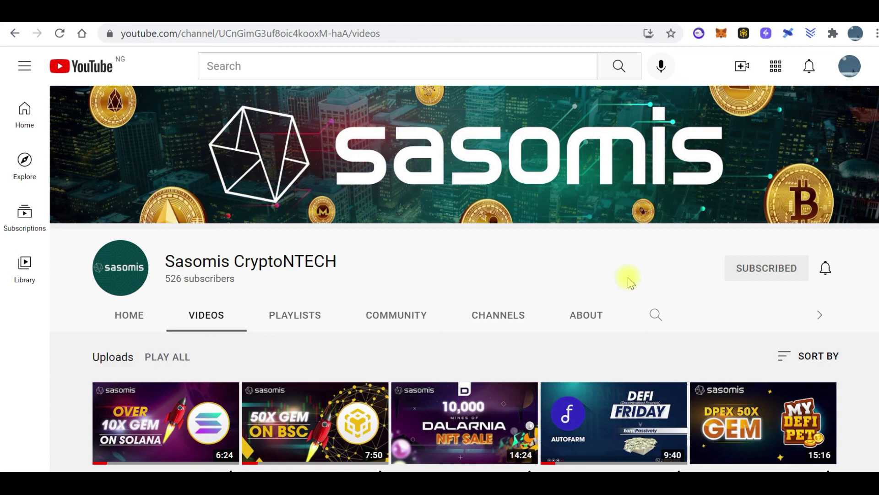
scroll(632, 282, "down", 4)
scroll(631, 282, "down", 3)
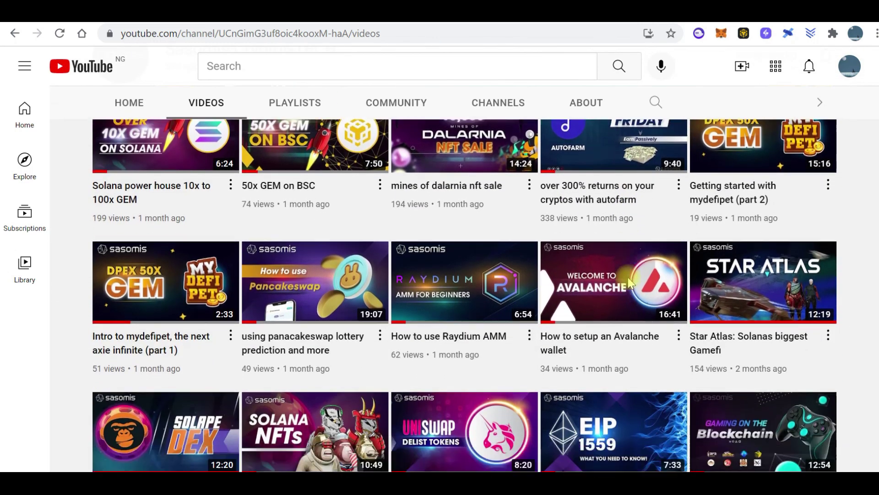
scroll(628, 282, "down", 2)
scroll(627, 282, "down", 2)
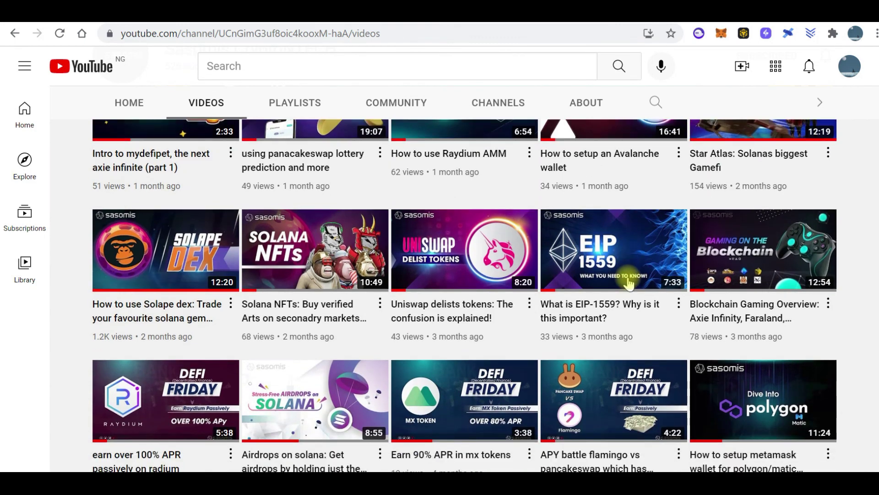
scroll(629, 284, "down", 1)
scroll(630, 283, "down", 1)
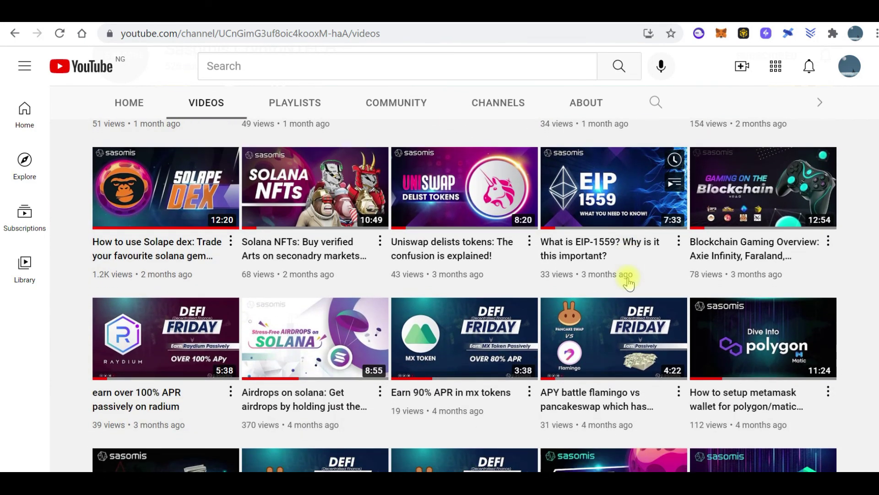
mouse_move(464, 400)
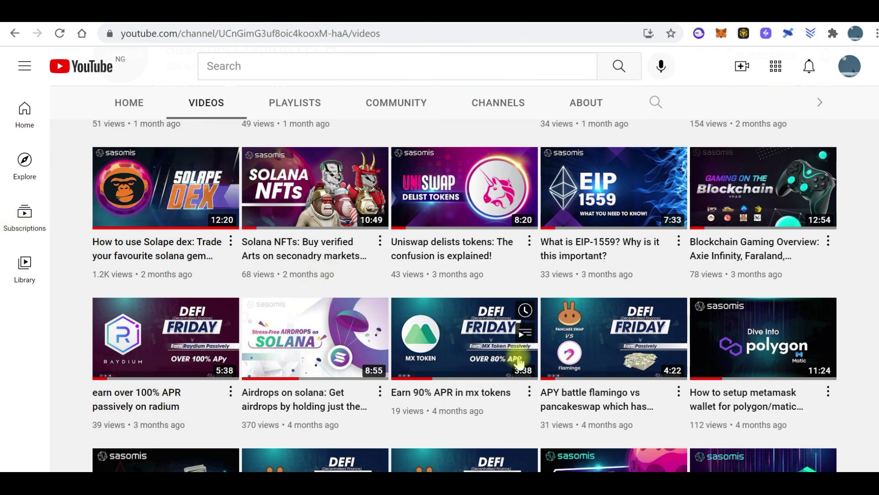
scroll(518, 360, "down", 2)
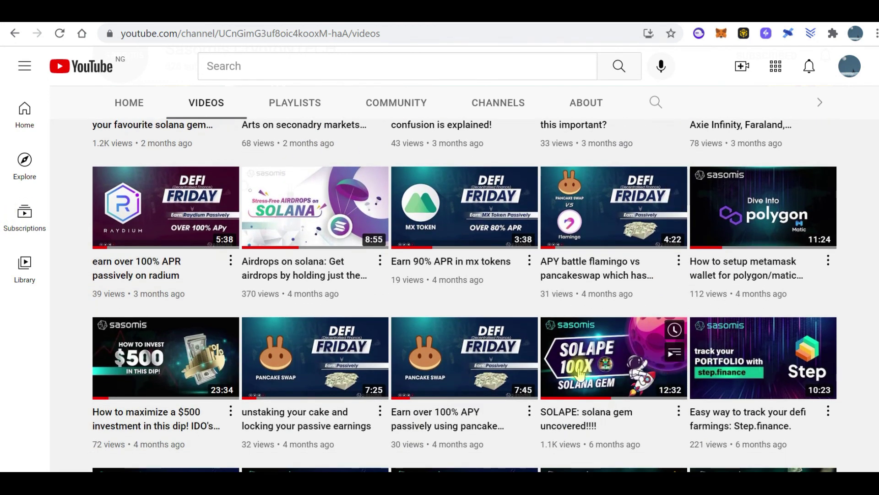
scroll(579, 371, "down", 2)
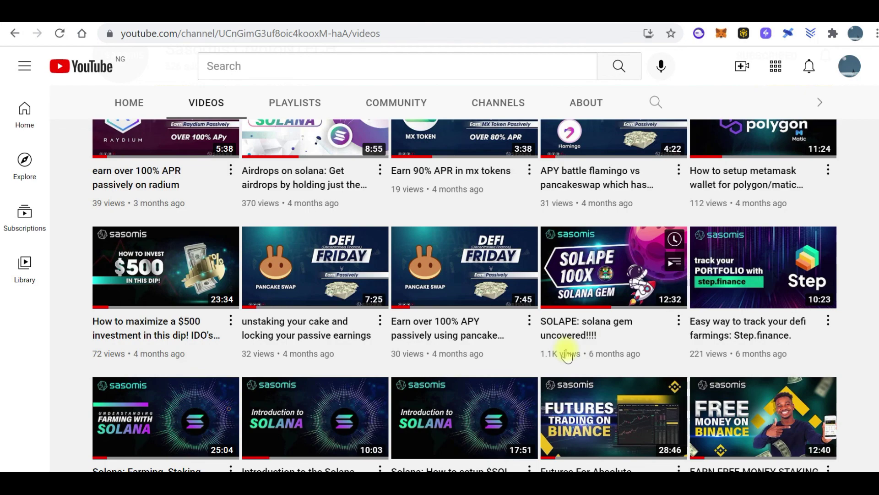
scroll(529, 306, "up", 5)
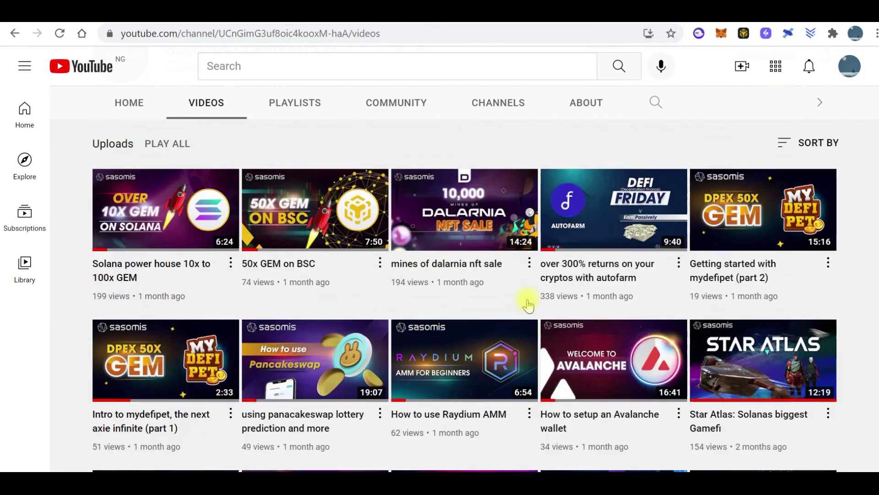
scroll(529, 306, "up", 3)
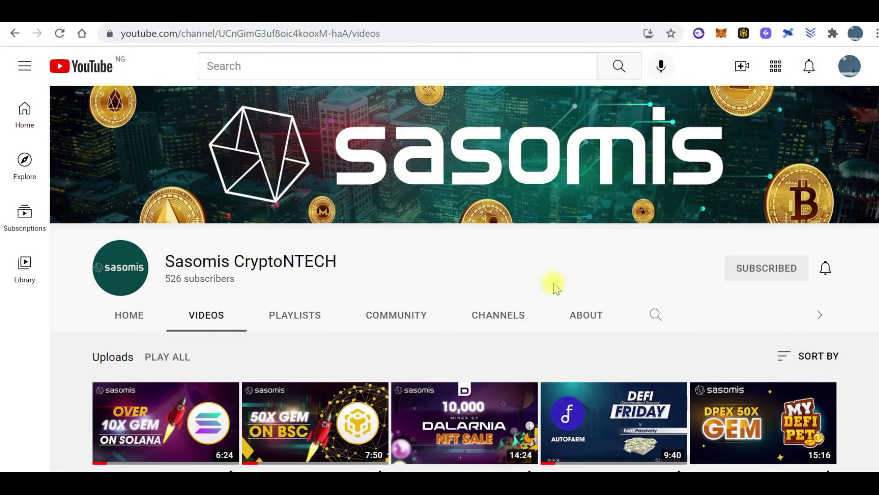